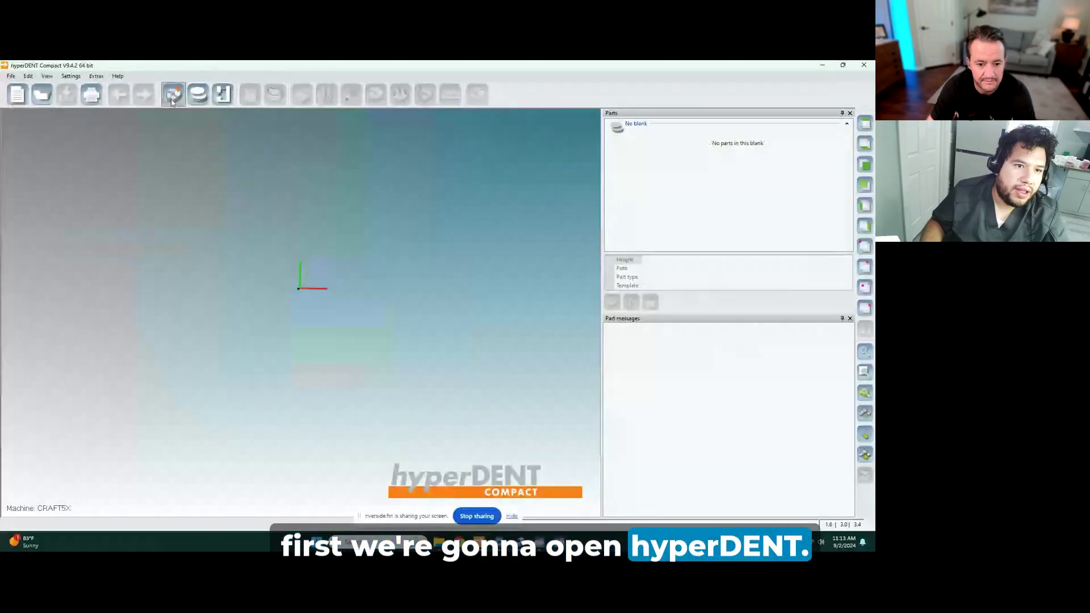
- Load a blank and set up machining on the CRAFT5X machine with the DISC-C fixture
left_click(194, 98)
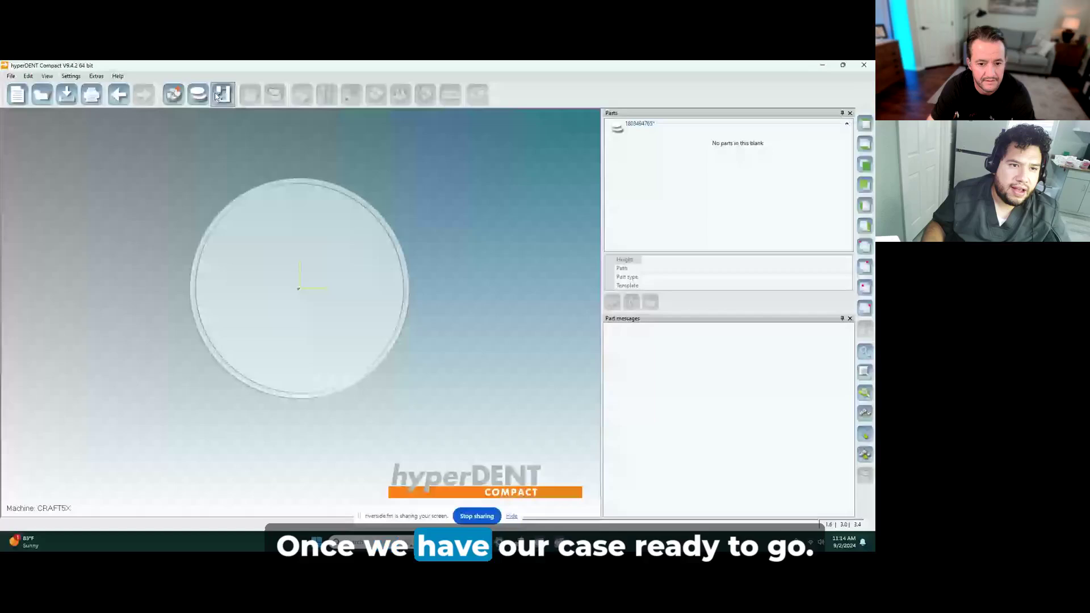
left_click(247, 117)
left_click(193, 137)
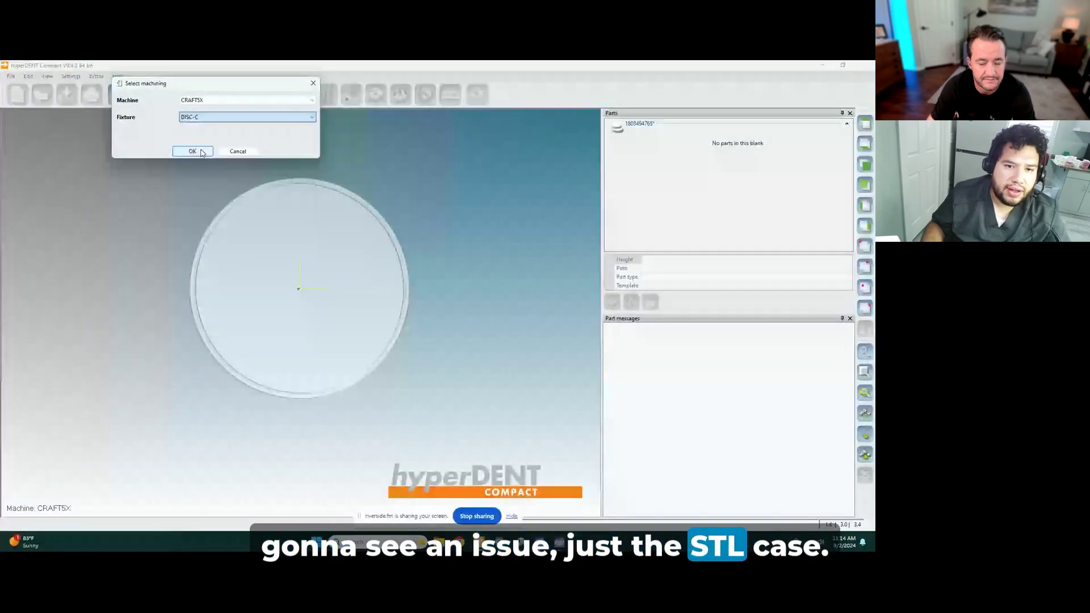
left_click(193, 151)
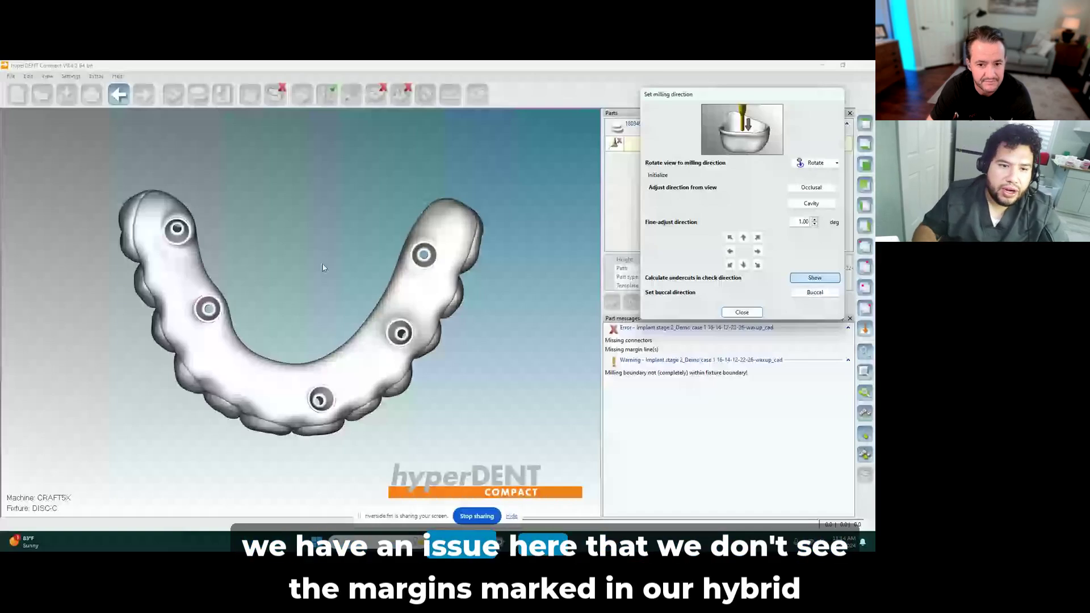
- Examine the hybrid's implant interfaces and undercuts from several angles while the milling direction settings are open
scroll(414, 278, "up", 2)
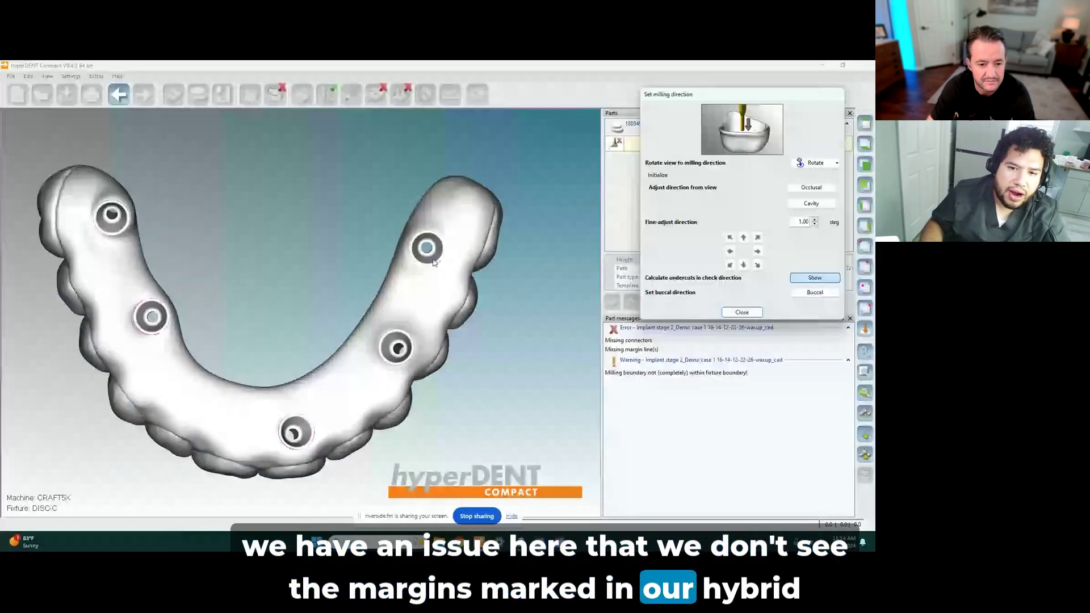
scroll(433, 263, "up", 3)
middle_click_drag(433, 263, 389, 329)
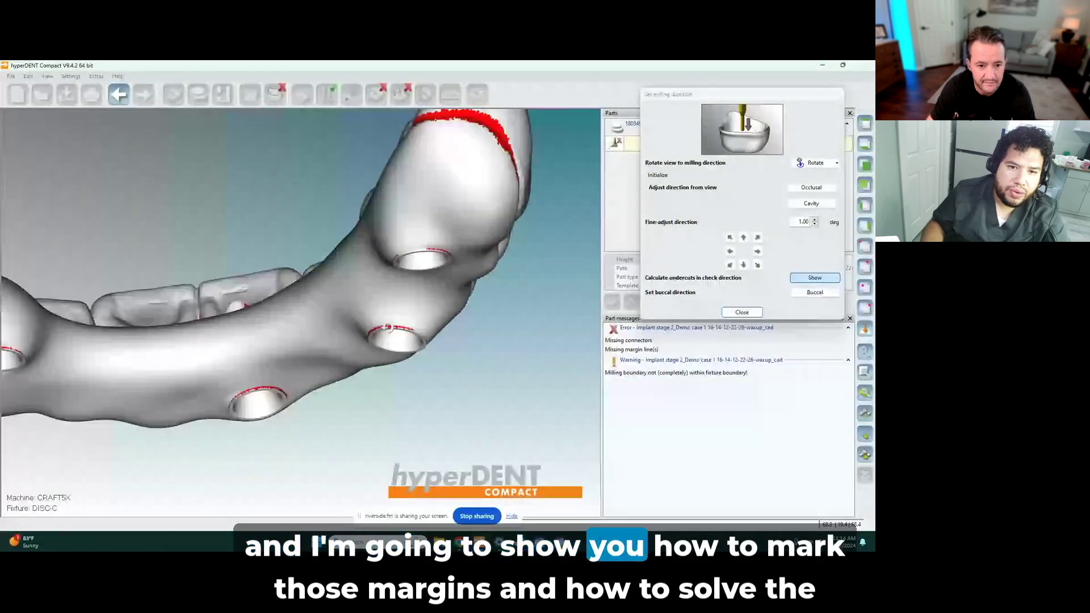
right_click_drag(389, 328, 417, 299)
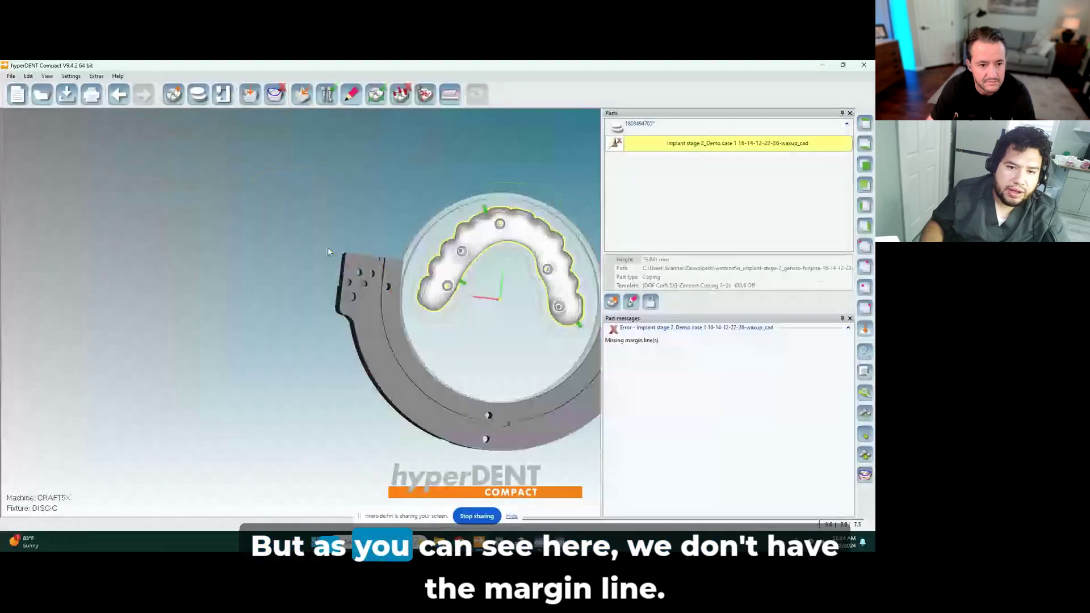
scroll(452, 241, "up", 2)
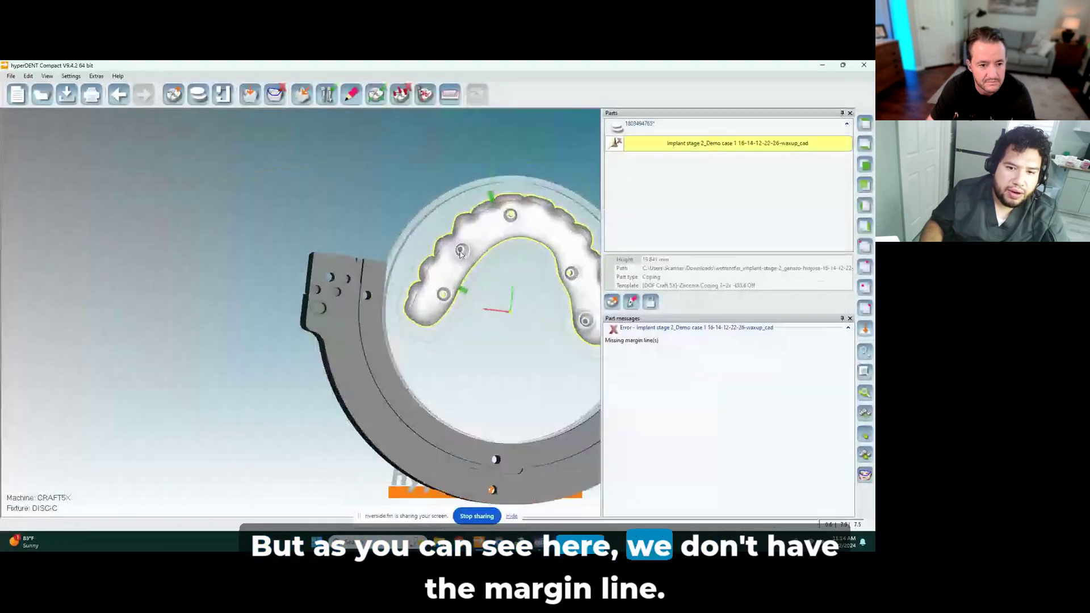
- Examine the part nested in the disc, closely checking the end implant interface for a margin line and screw channel
scroll(535, 296, "up", 3)
middle_click_drag(536, 295, 432, 298)
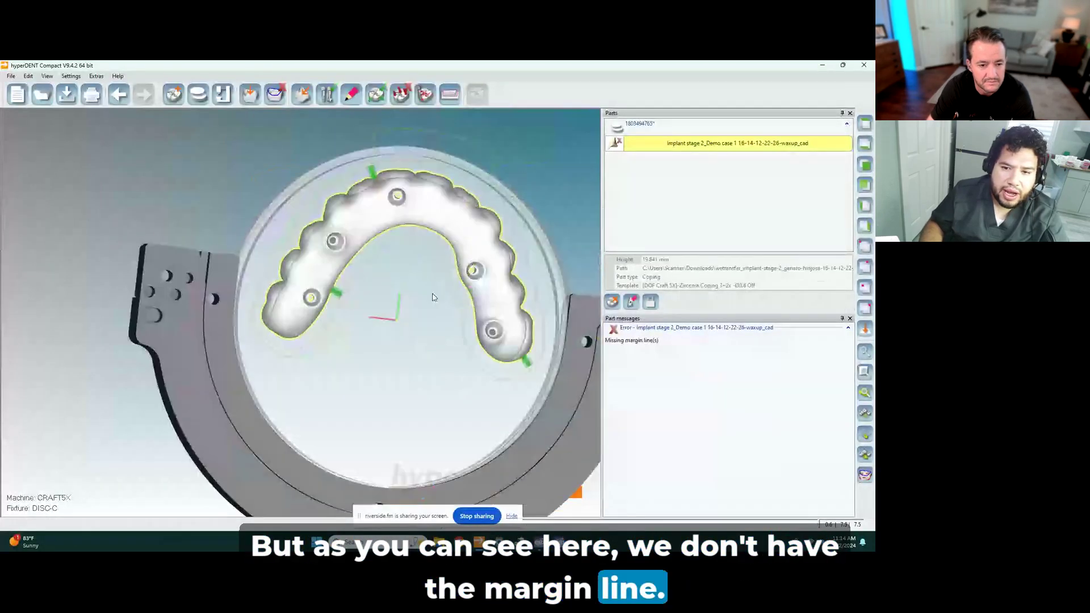
scroll(466, 304, "up", 2)
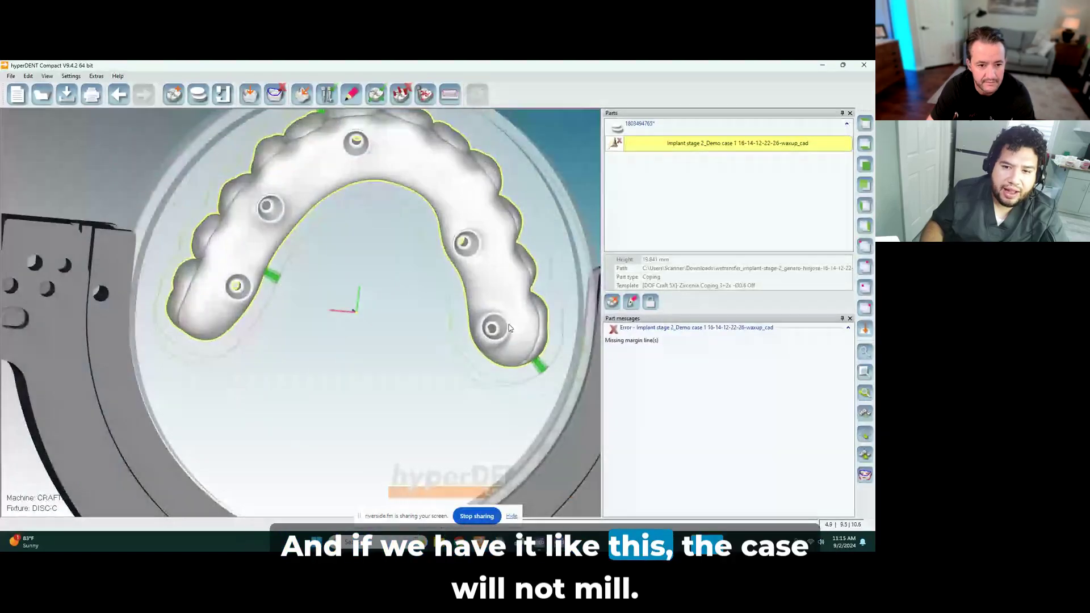
mouse_move(504, 337)
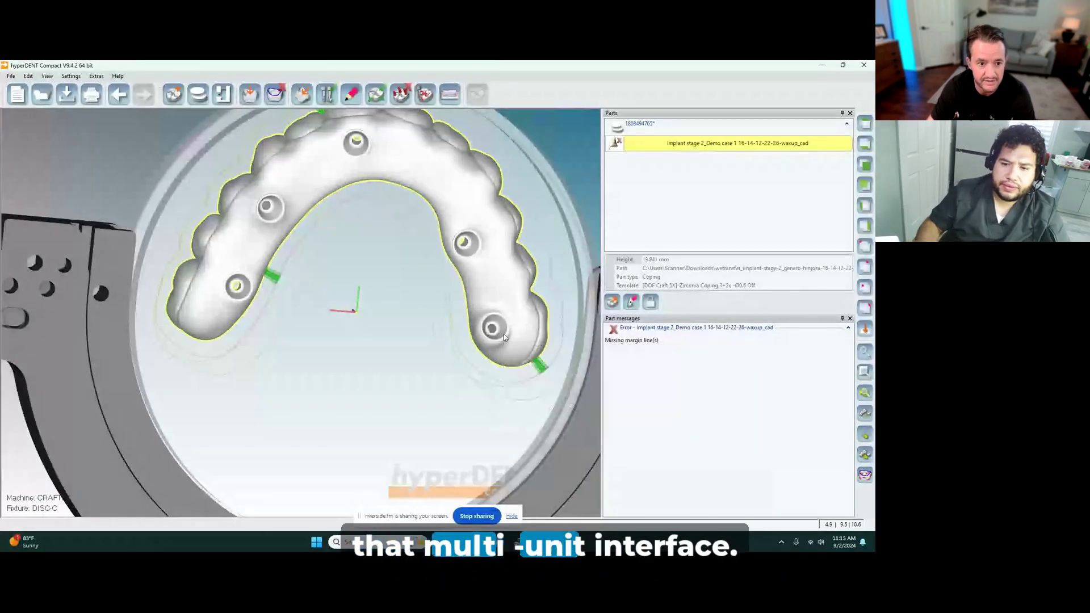
scroll(503, 334, "up", 2)
scroll(508, 341, "up", 2)
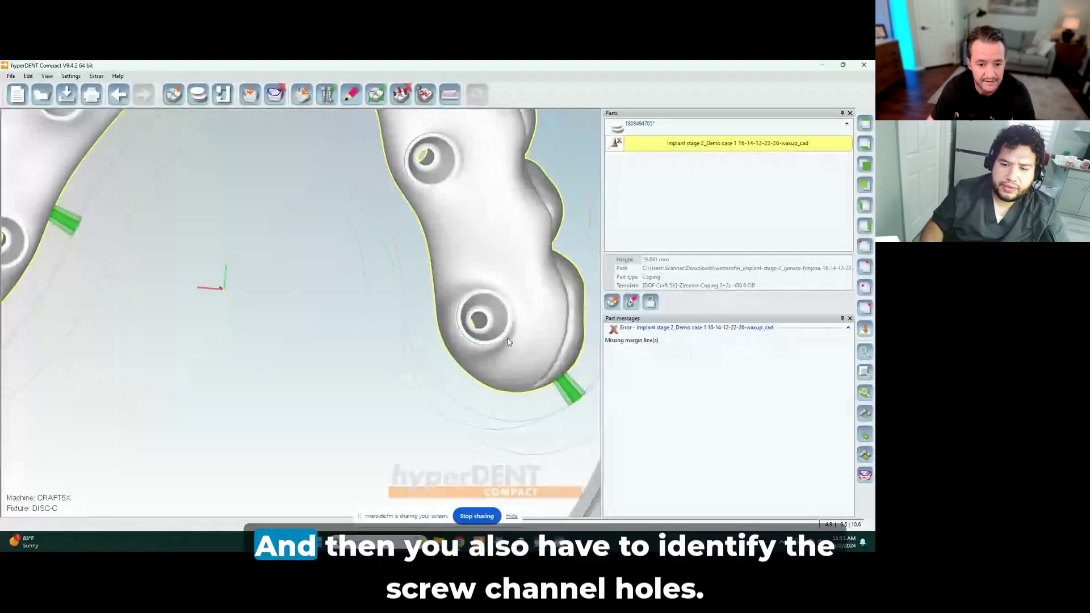
scroll(508, 341, "up", 1)
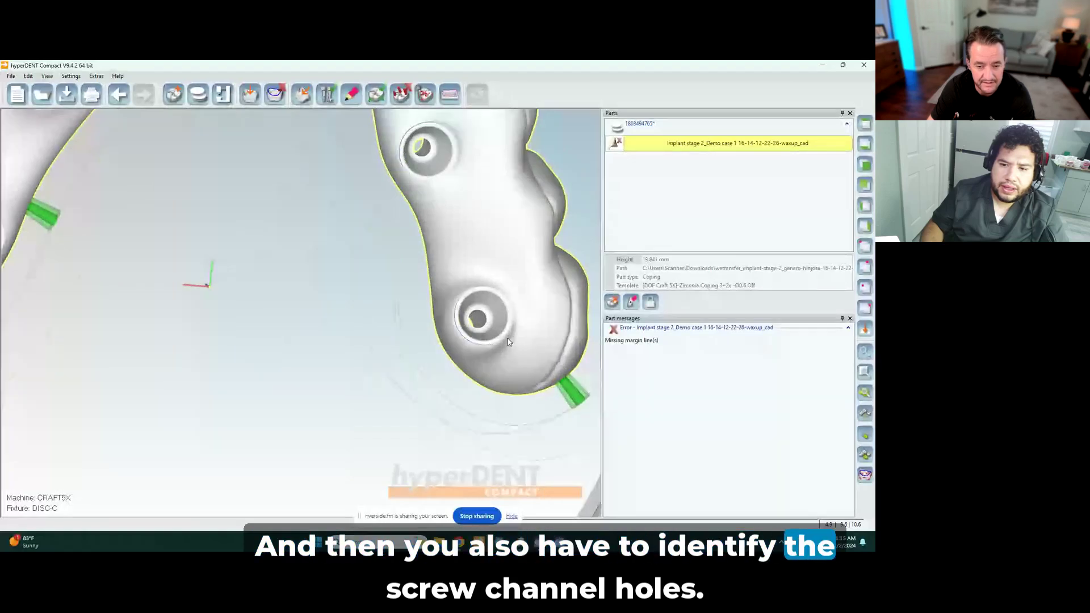
scroll(508, 341, "up", 2)
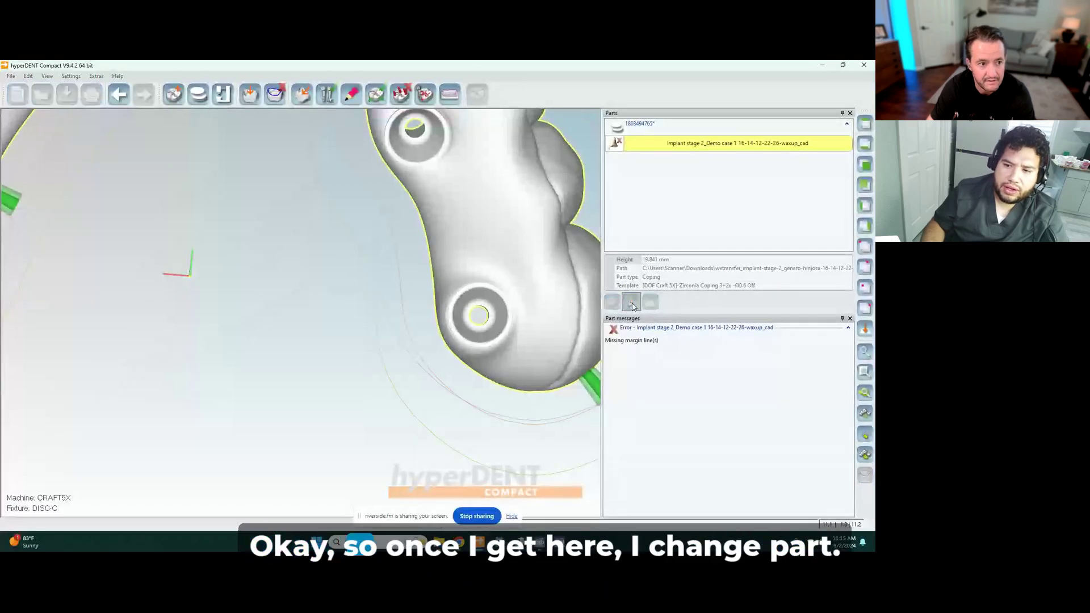
- Change the part type from coping to Abutment bridge
left_click(632, 304)
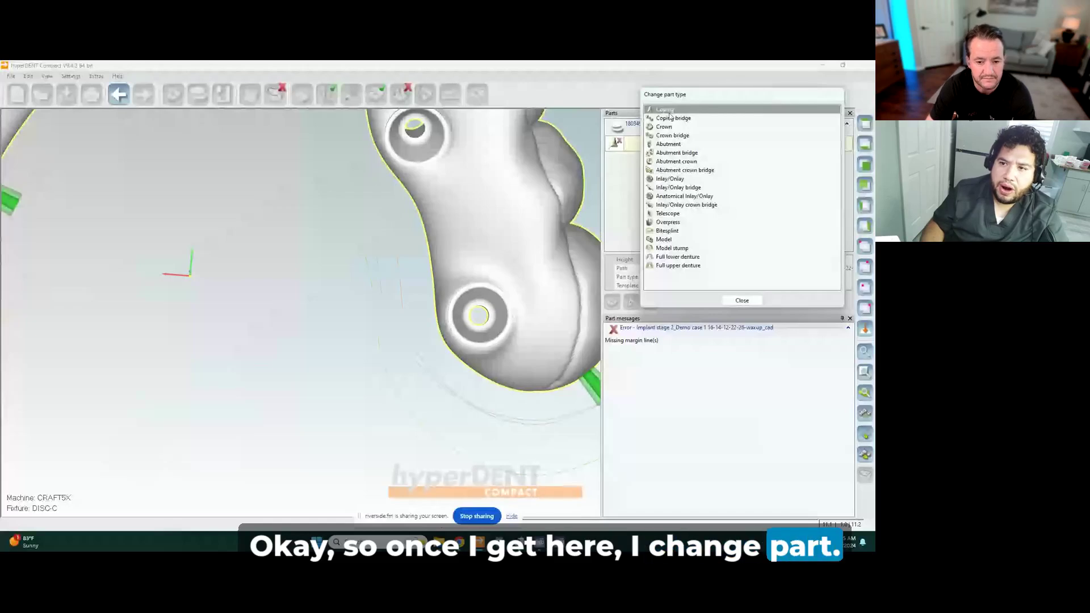
left_click(677, 152)
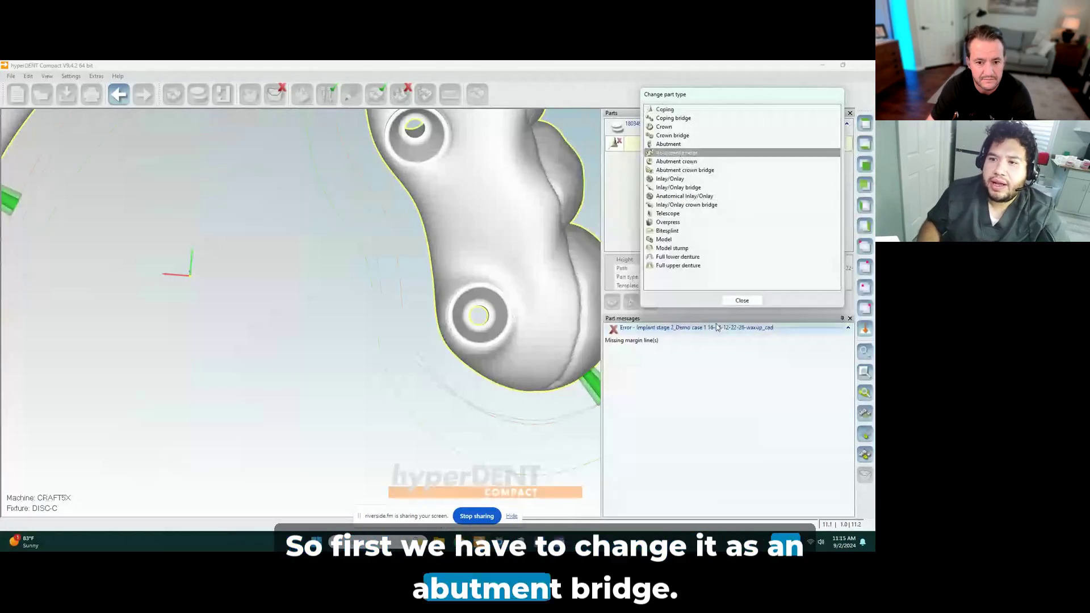
left_click(743, 300)
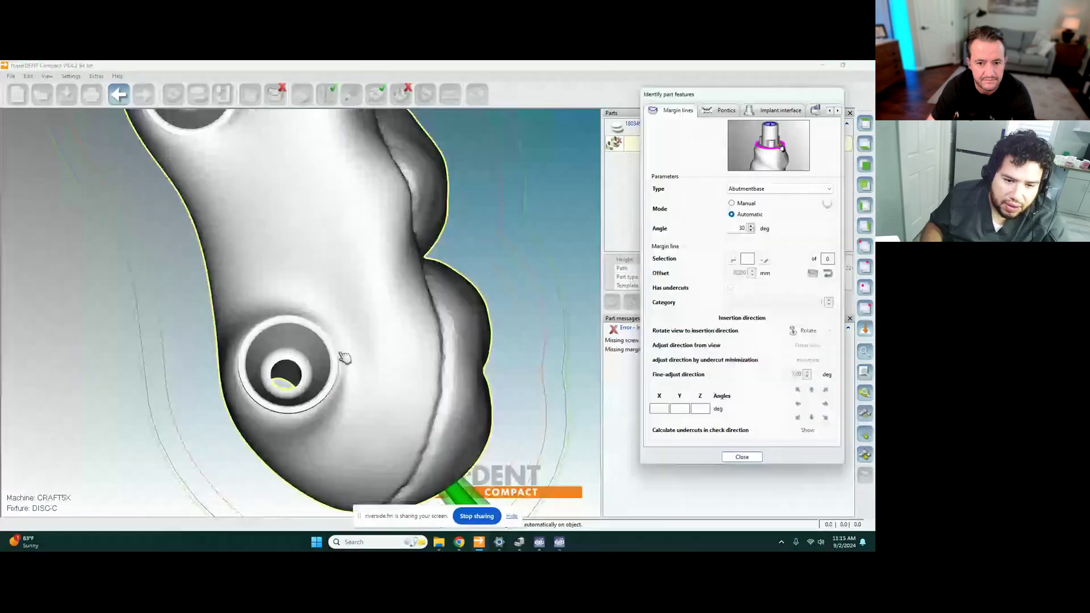
- Mark an automatic Abutmentbase margin line on the end implant interface, and set the screw channel at the same implant's occlusal hole
scroll(326, 345, "up", 2)
left_click(328, 341)
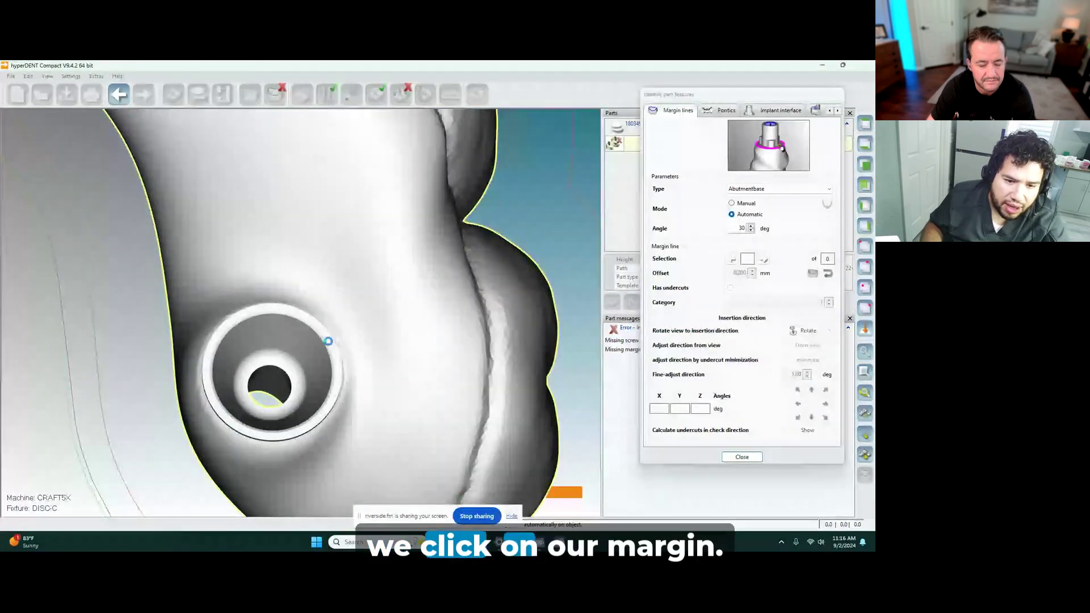
middle_click_drag(332, 341, 476, 377)
right_click_drag(476, 377, 457, 406)
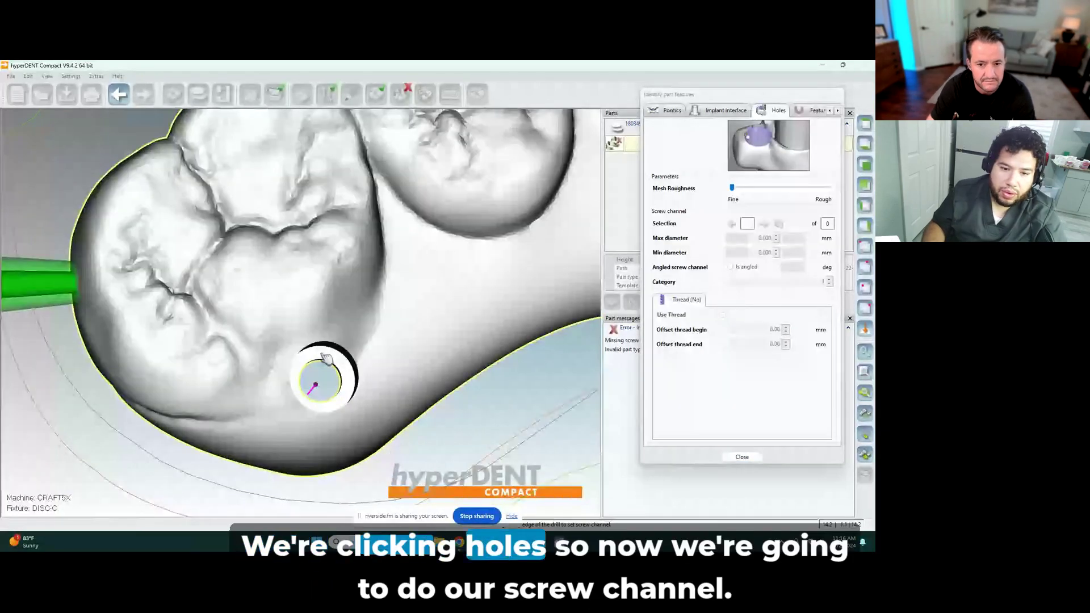
left_click(321, 359)
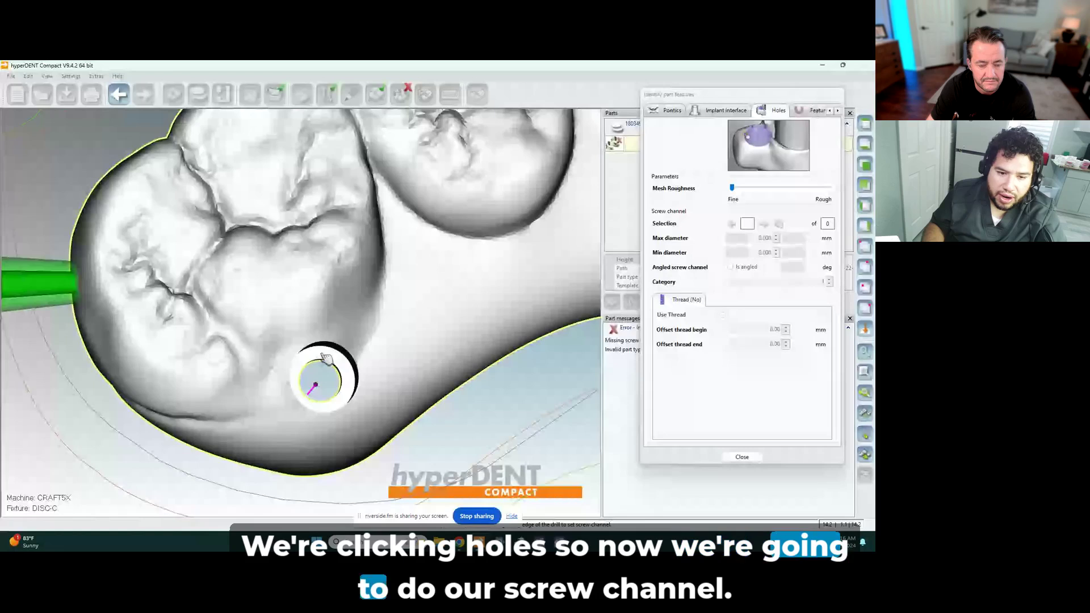
left_click(298, 381)
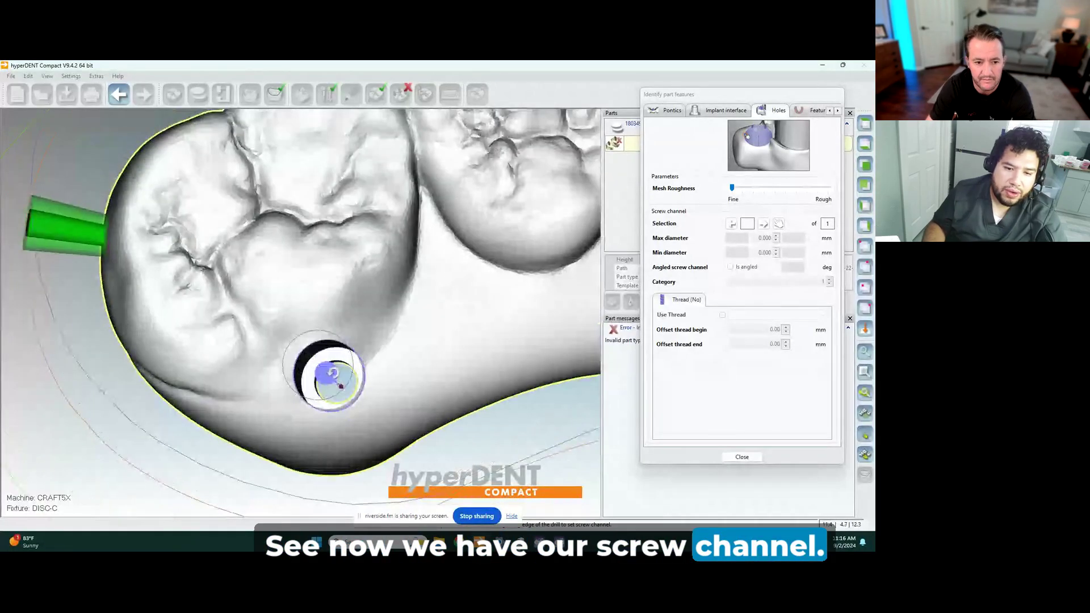
- Inspect the marked margin line and screw channel of the end implant from the occlusal, side and interface views
middle_click_drag(333, 373, 335, 378)
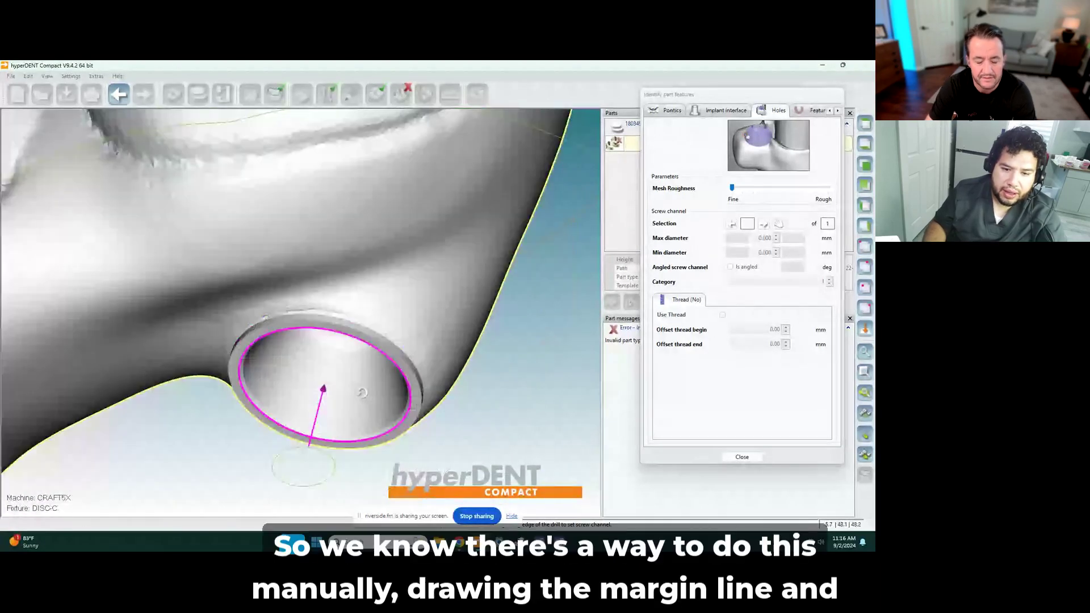
middle_click_drag(363, 392, 422, 301)
scroll(324, 363, "down", 3)
scroll(316, 352, "down", 1)
scroll(316, 353, "down", 1)
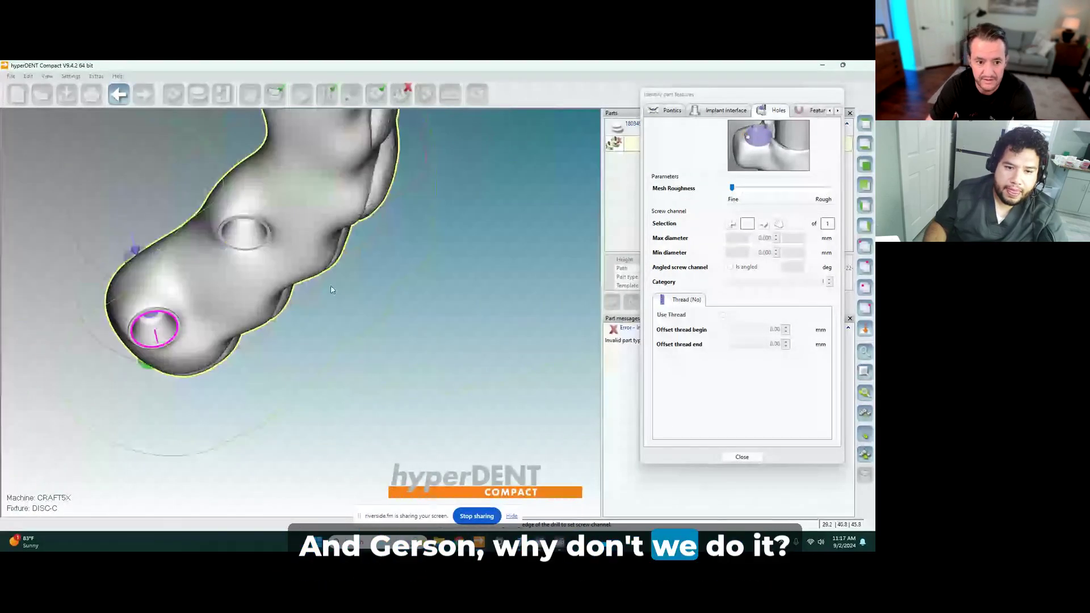
middle_click_drag(333, 287, 374, 334)
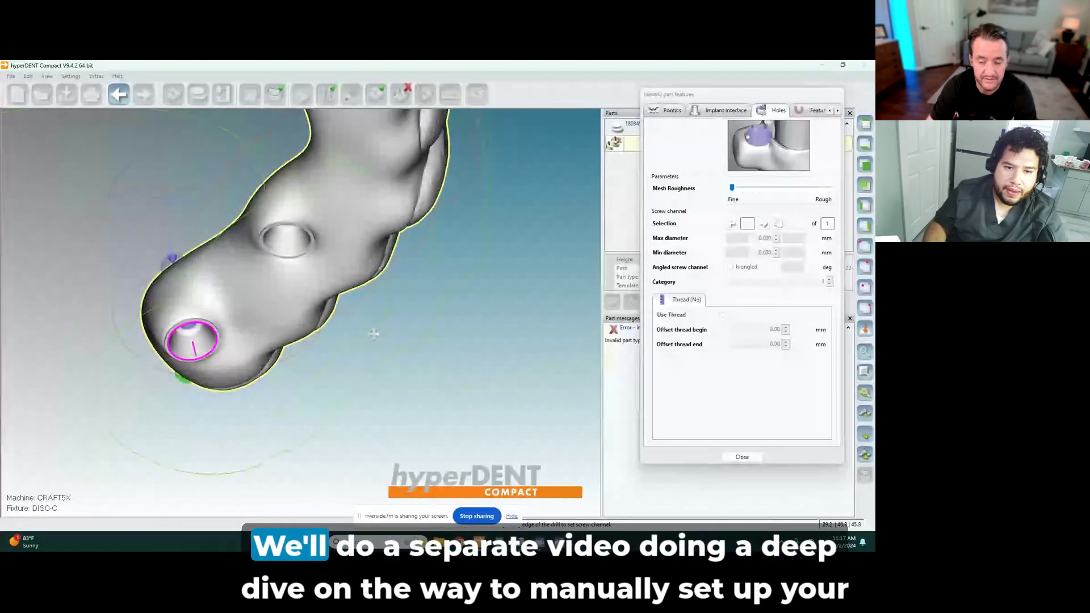
right_click_drag(374, 335, 343, 332)
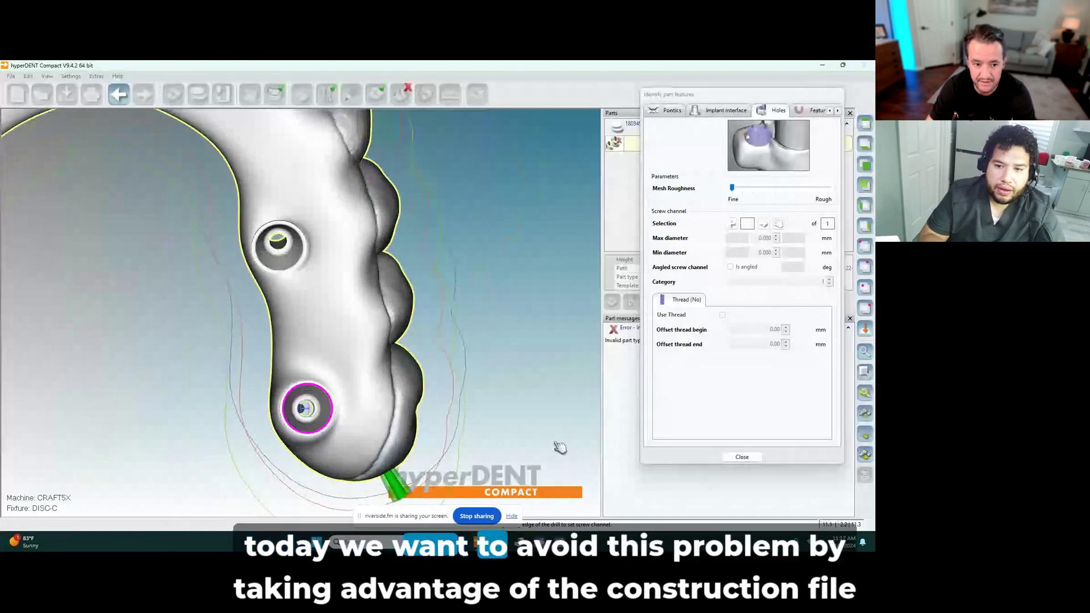
- Finish identifying part features and start a new project, saving the current one
left_click(740, 458)
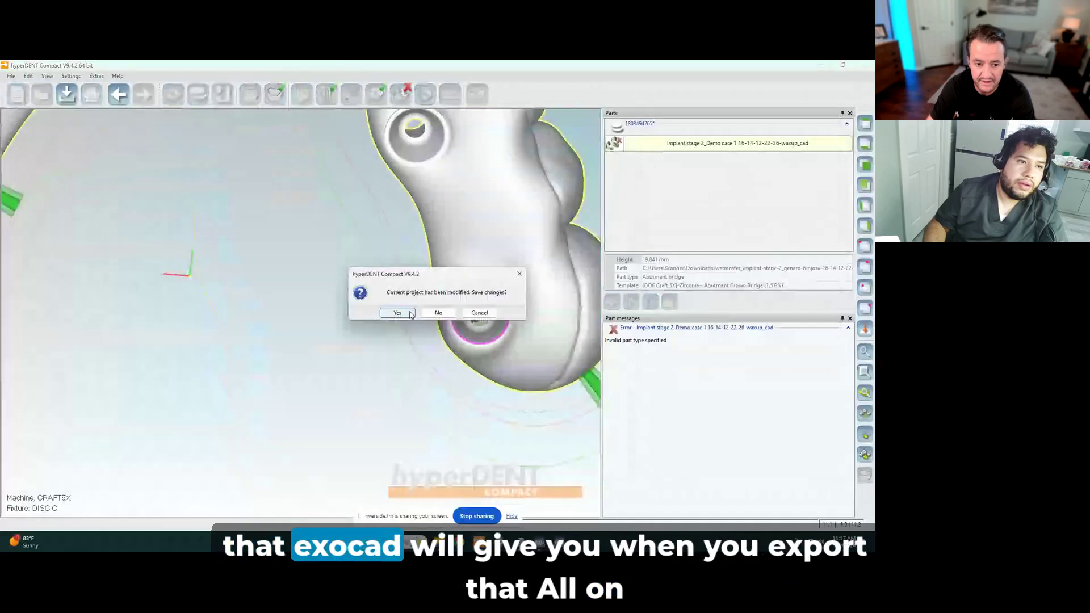
left_click(386, 310)
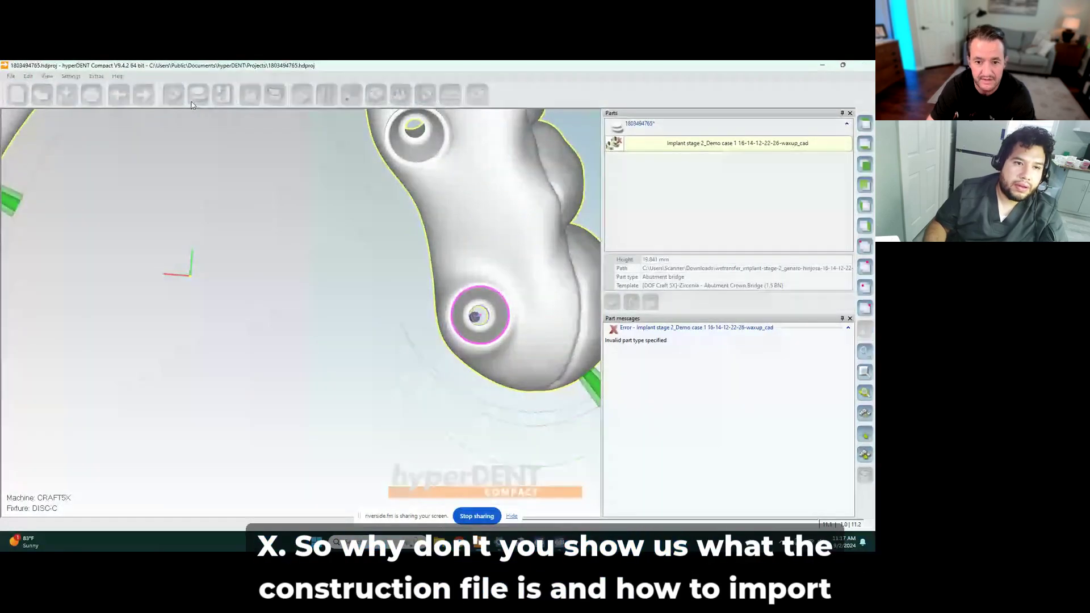
- Switch to the exocad project and open its case folder in the file explorer
key("alt+Tab")
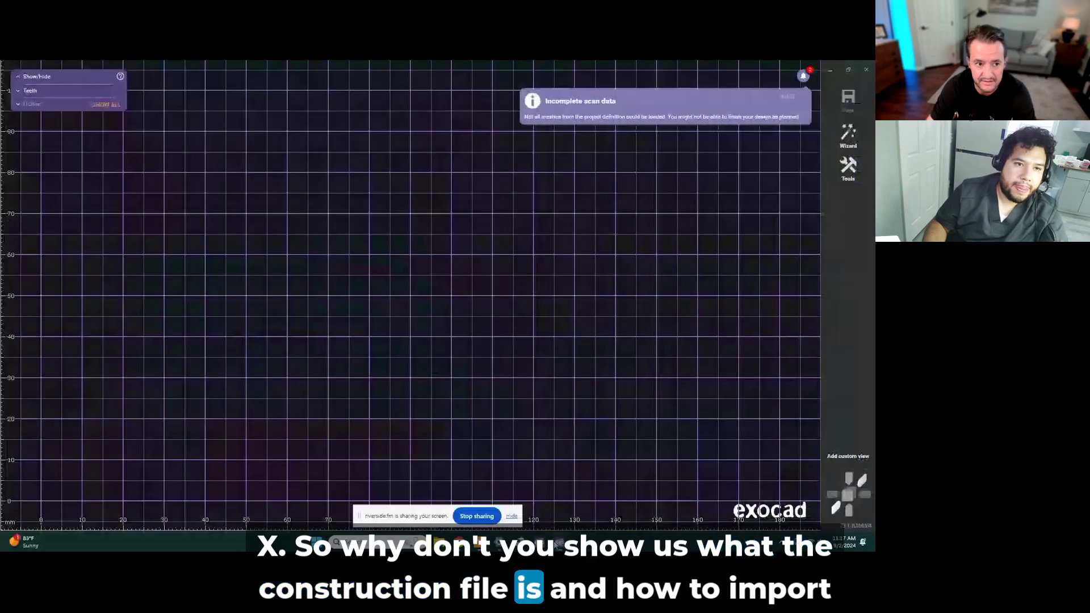
key("alt+Tab")
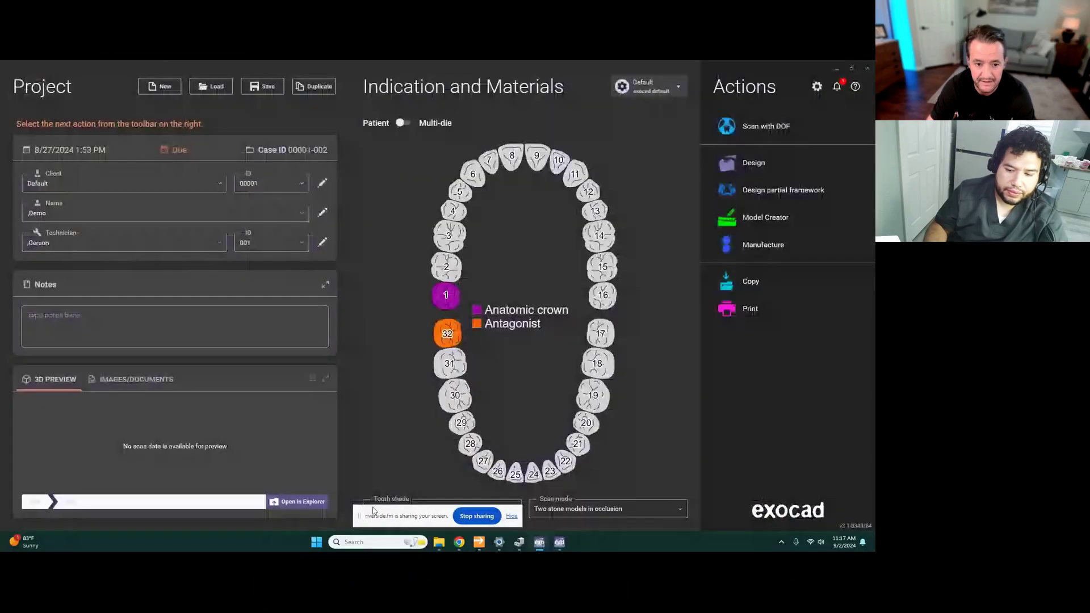
left_click(303, 502)
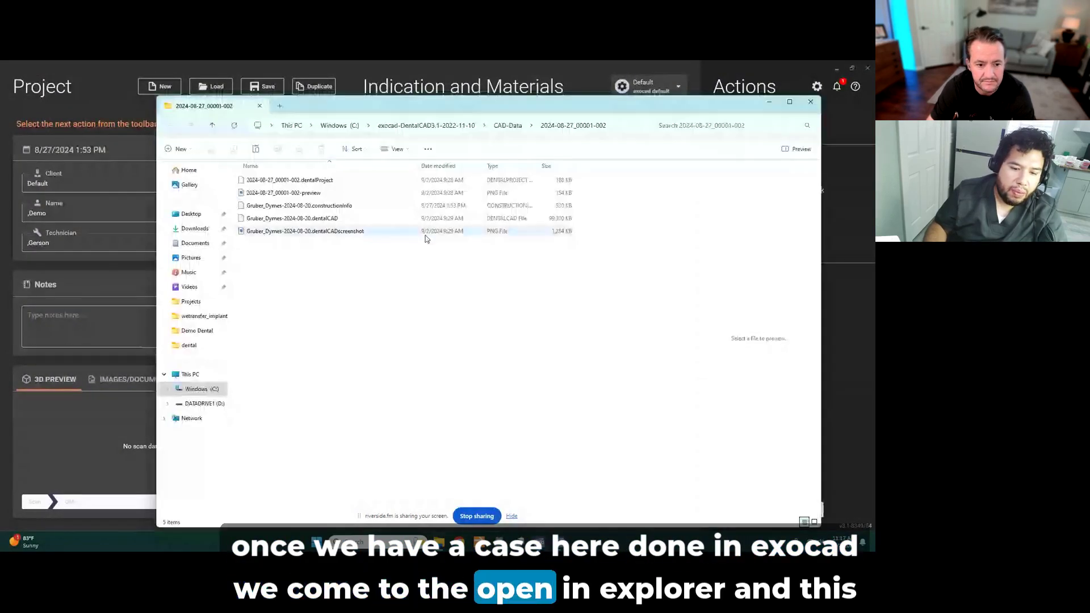
- Copy the case's constructionInfo and dentalCAD files together
left_click(338, 208)
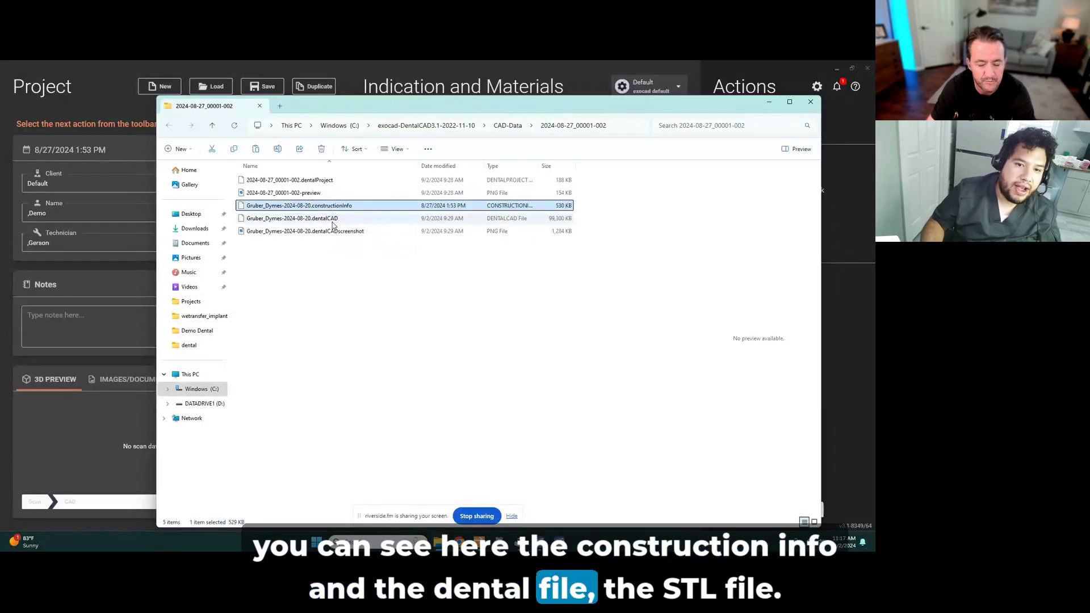
left_click(332, 221, "ctrl")
right_click(360, 211)
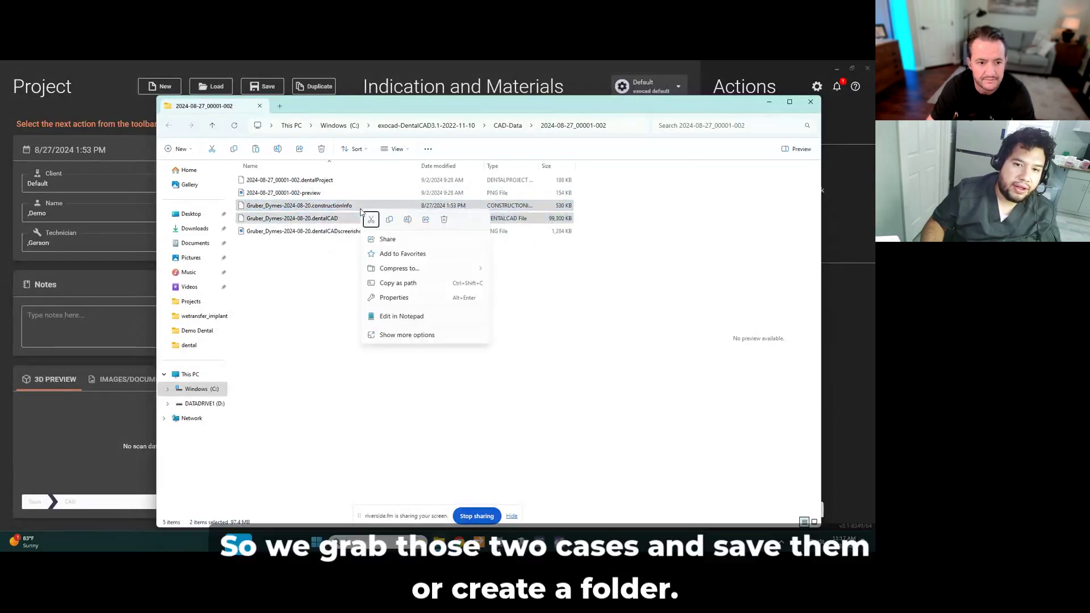
left_click(390, 220)
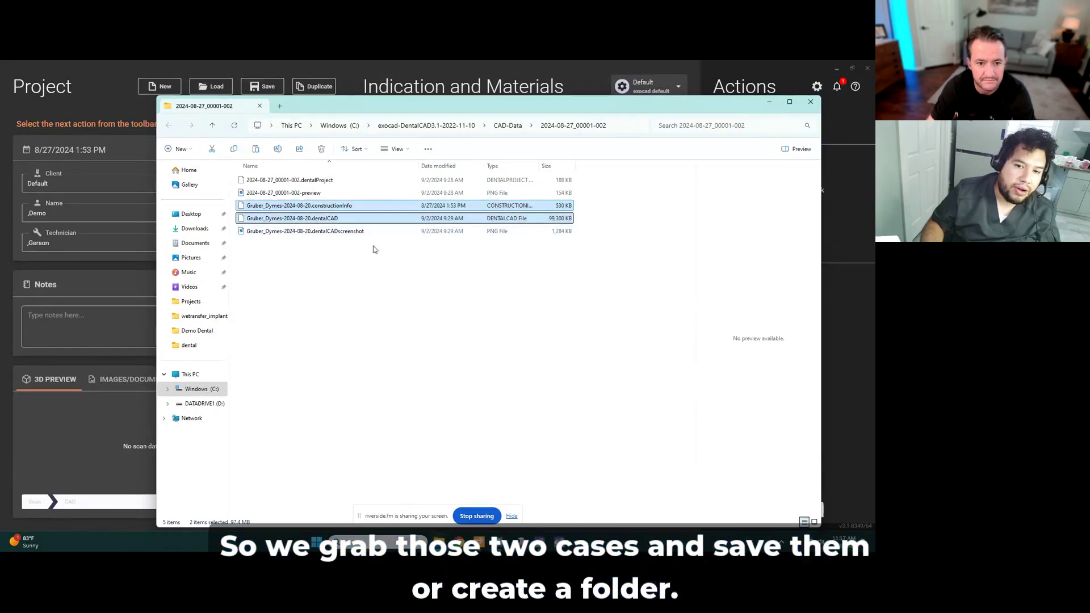
- Create a folder named Demo inside the case folder and paste the two copied files into it
key("ctrl+shift+n")
type("Demo")
key("Return")
key("Return")
key("ctrl+v")
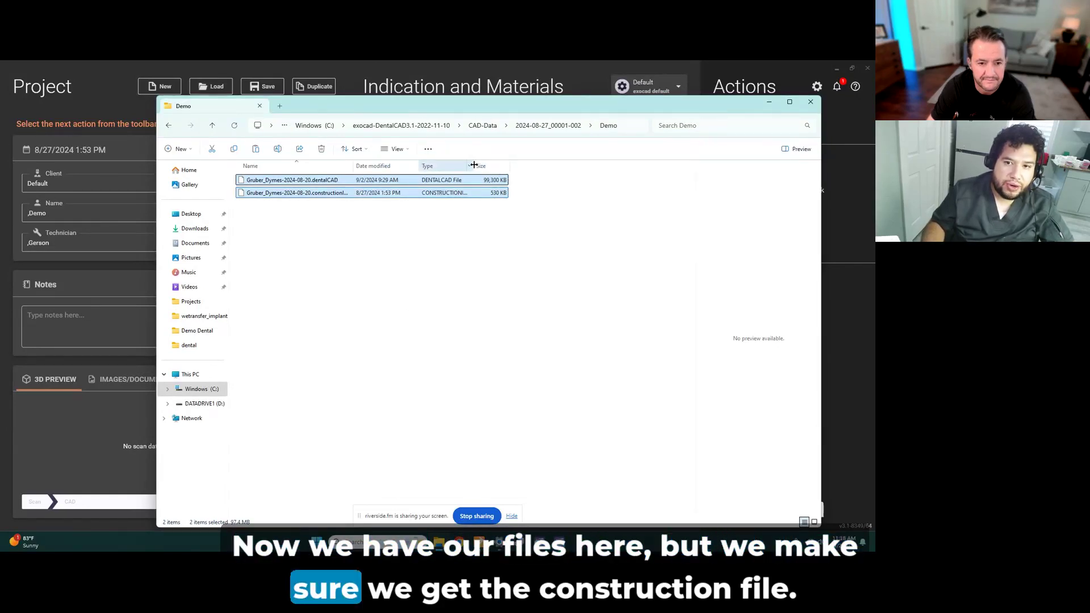
- Widen the Type column to show the full file types, and switch back to hyperDENT
left_click_drag(474, 166, 514, 166)
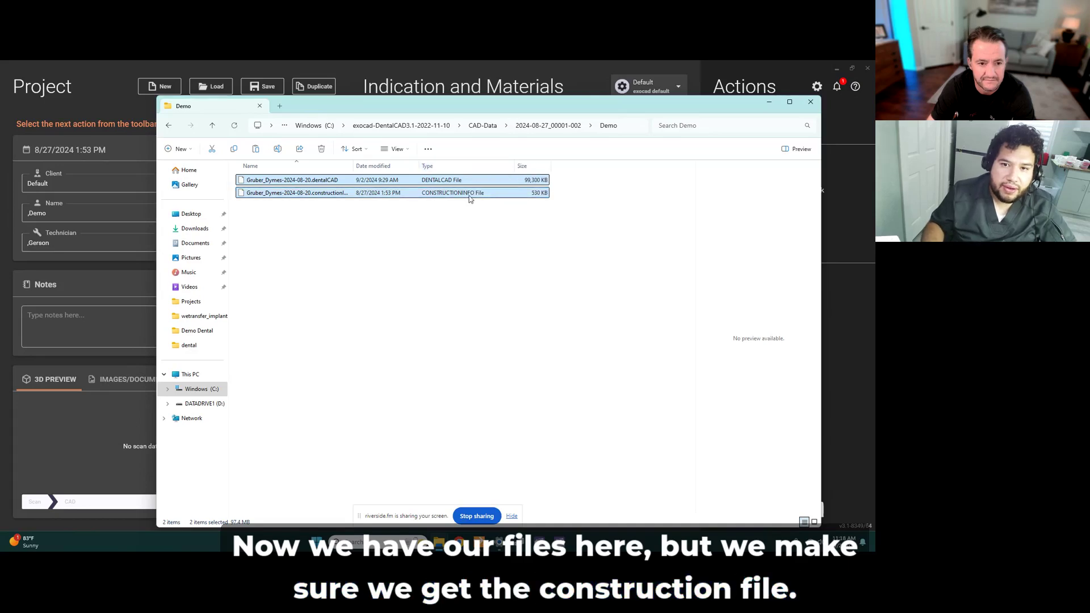
key("alt+Tab")
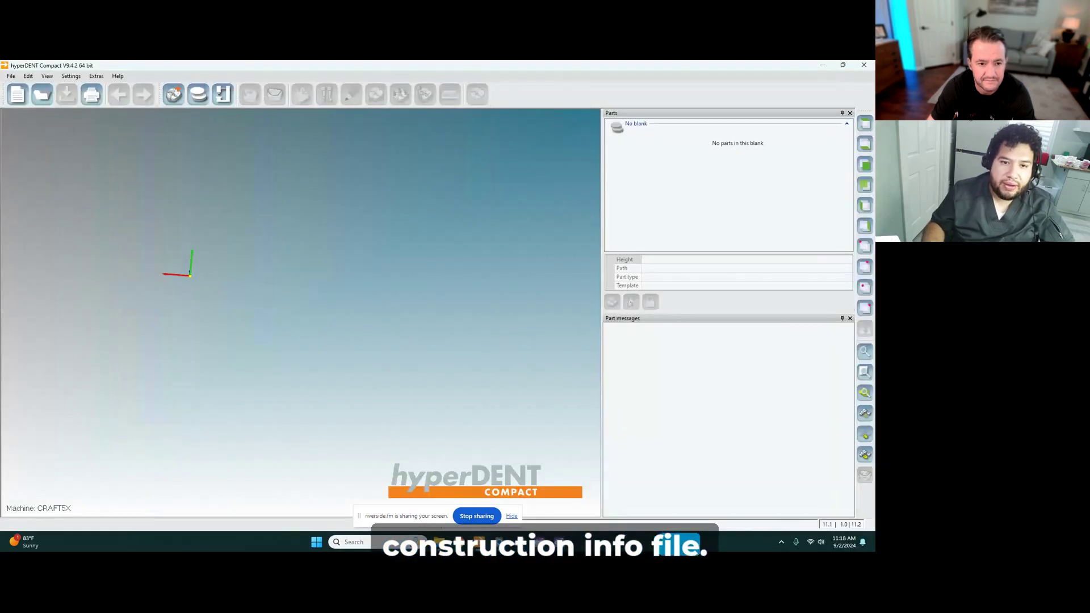
- Open the saved hybrid project and check its margin lines and screw channels from the underside and the occlusal side
left_click(193, 95)
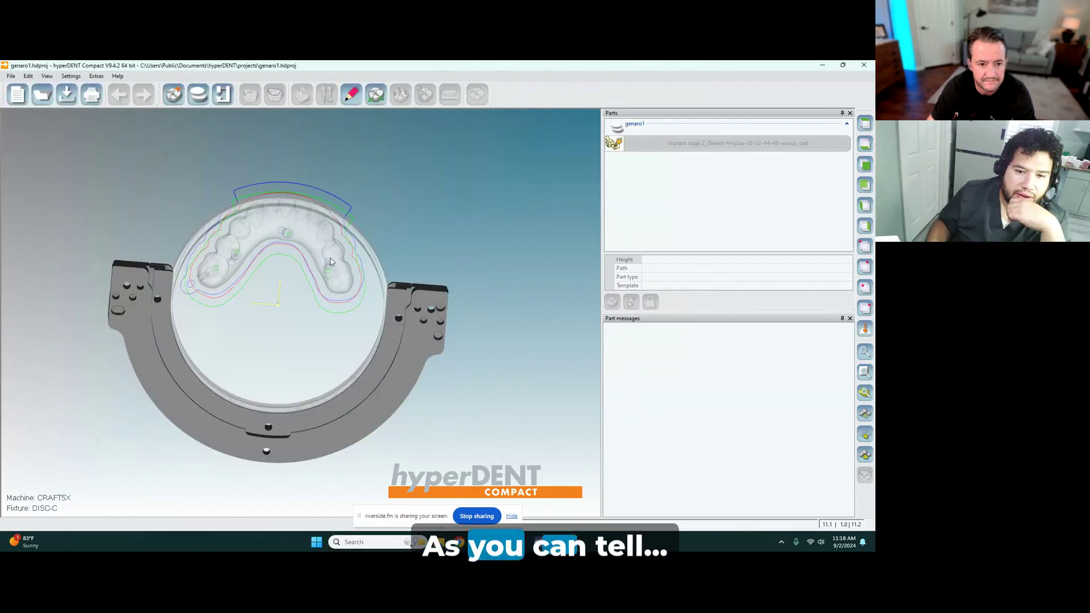
scroll(283, 232, "up", 5)
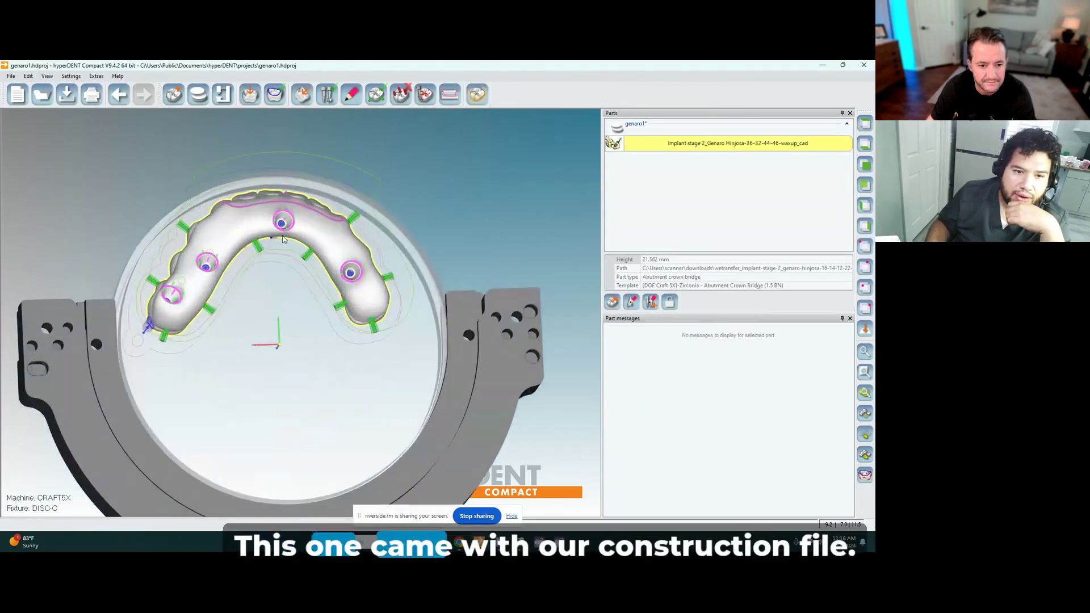
middle_click_drag(291, 214, 232, 209)
scroll(318, 259, "down", 3)
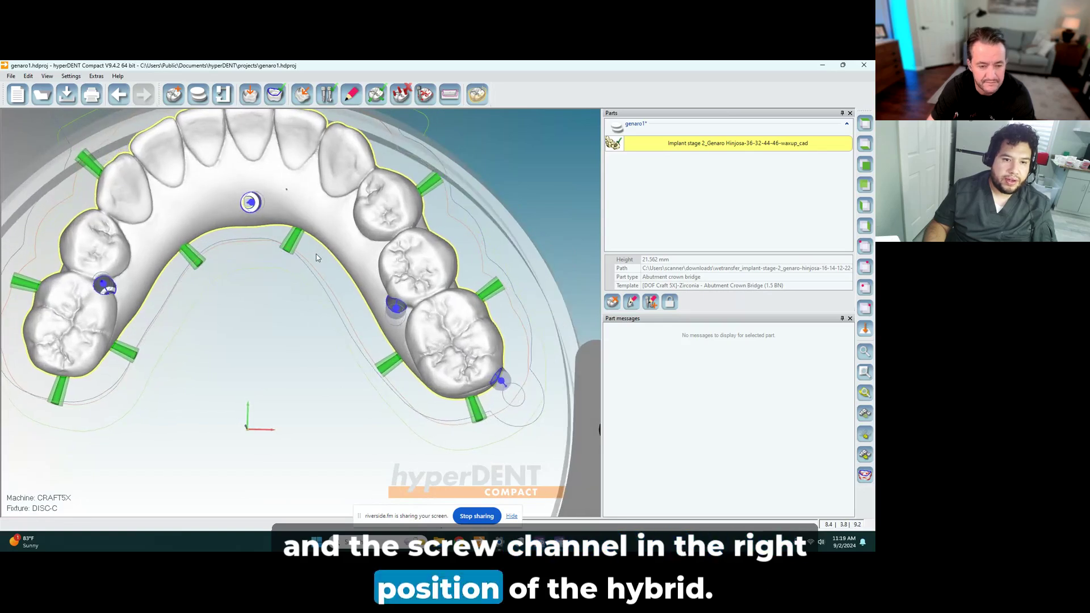
scroll(320, 259, "down", 1)
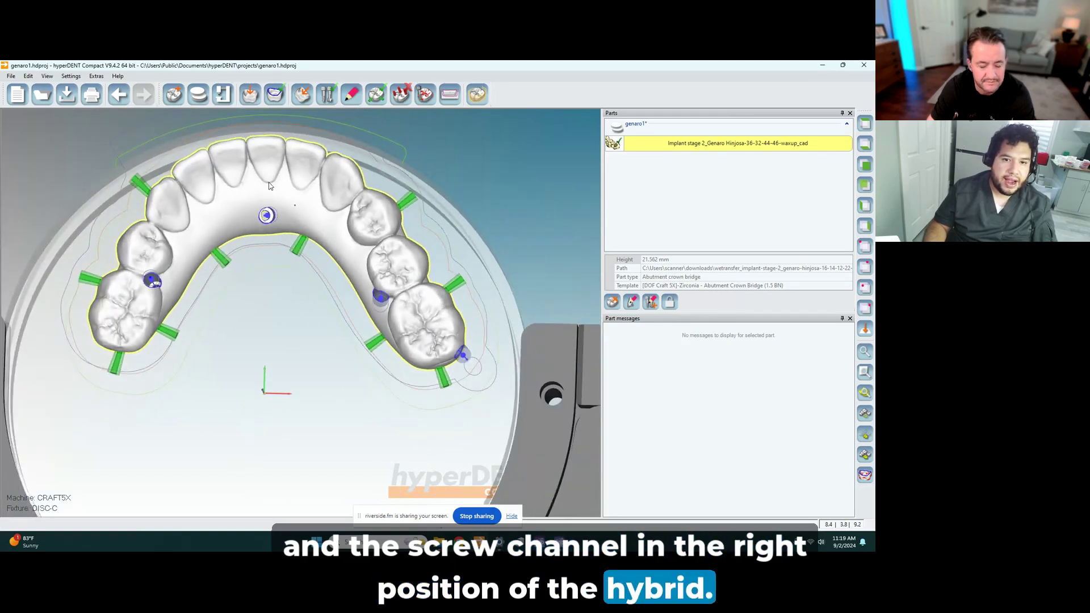
- Put the hybrid into positioning mode and shift it slightly inward from the rim of the blank
double_click(269, 186)
left_click_drag(272, 180, 275, 197)
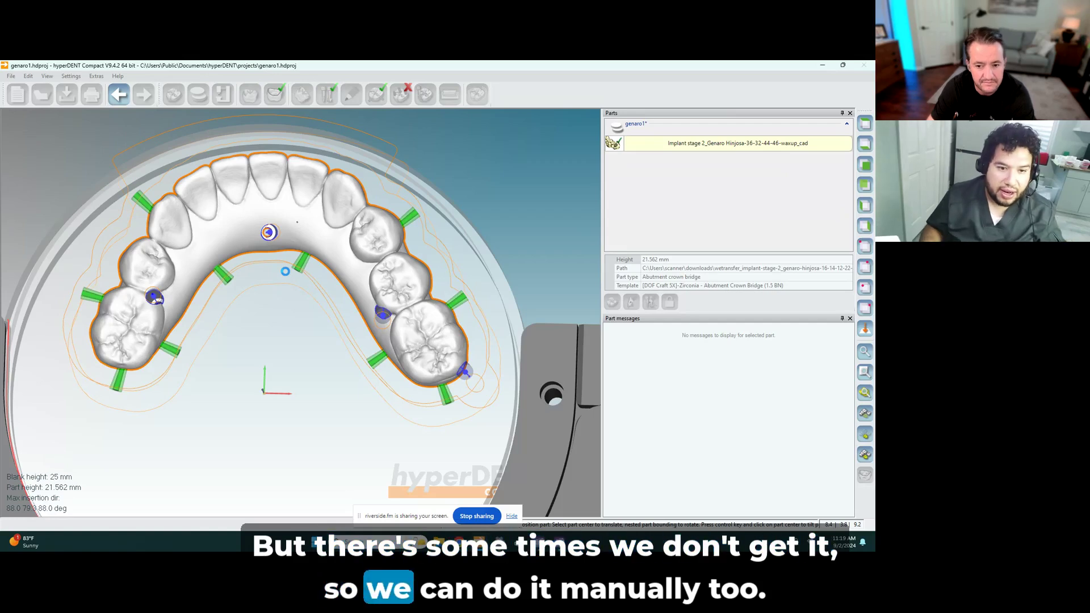
scroll(286, 274, "up", 1)
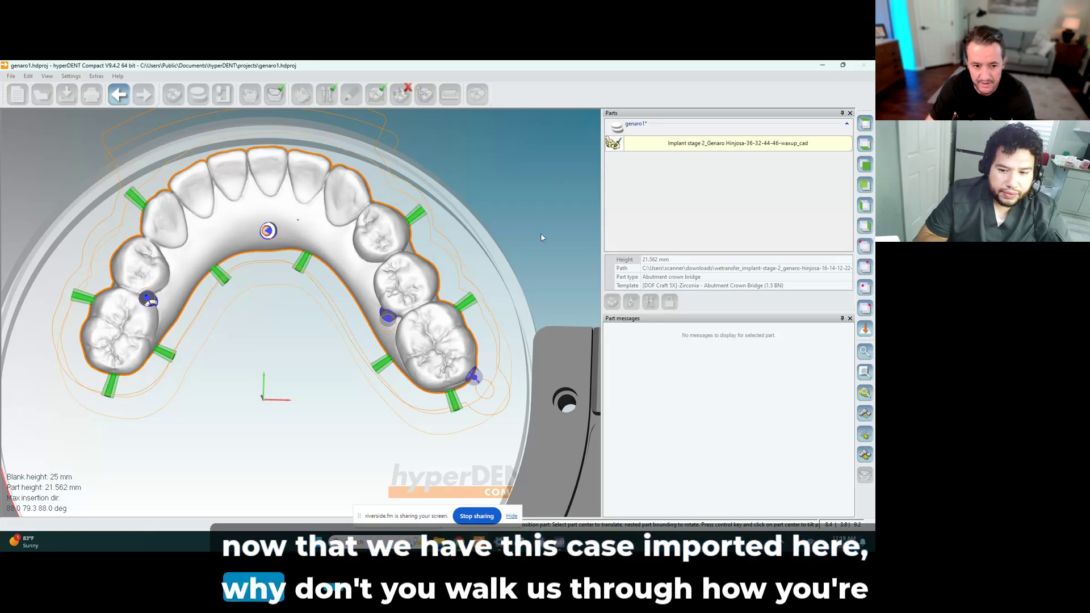
scroll(300, 263, "up", 1)
scroll(301, 263, "down", 2)
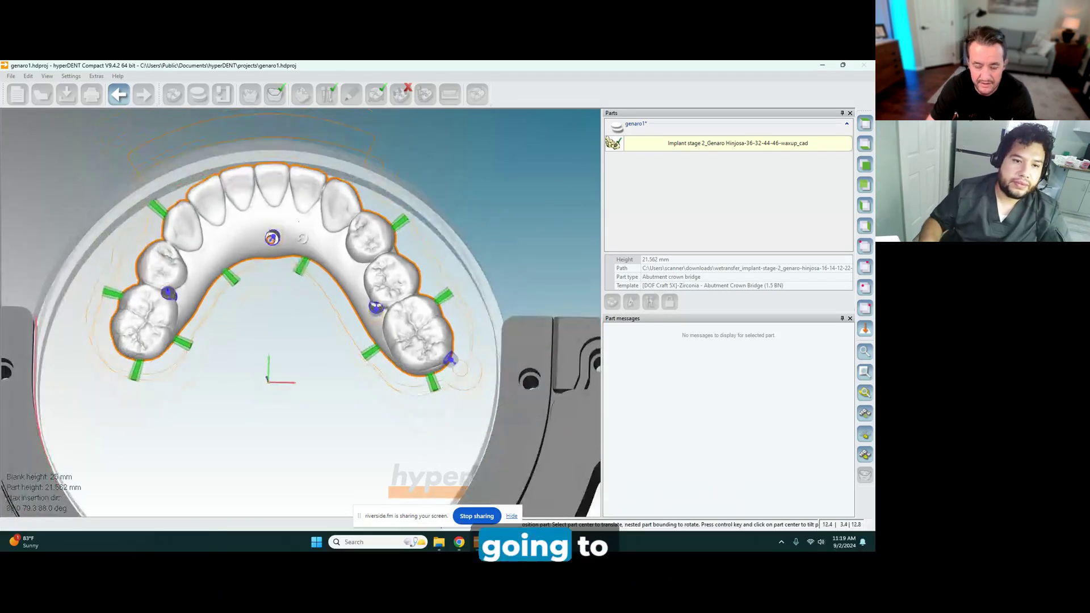
right_click_drag(302, 239, 228, 271)
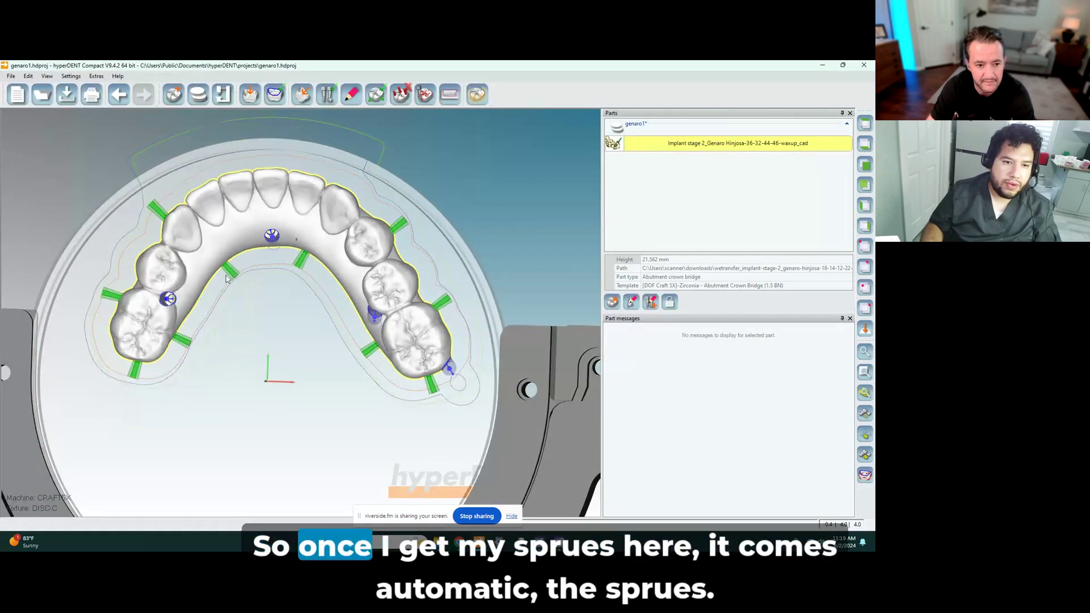
- Select all of the automatically placed connectors on the hybrid and delete them
left_click(230, 273)
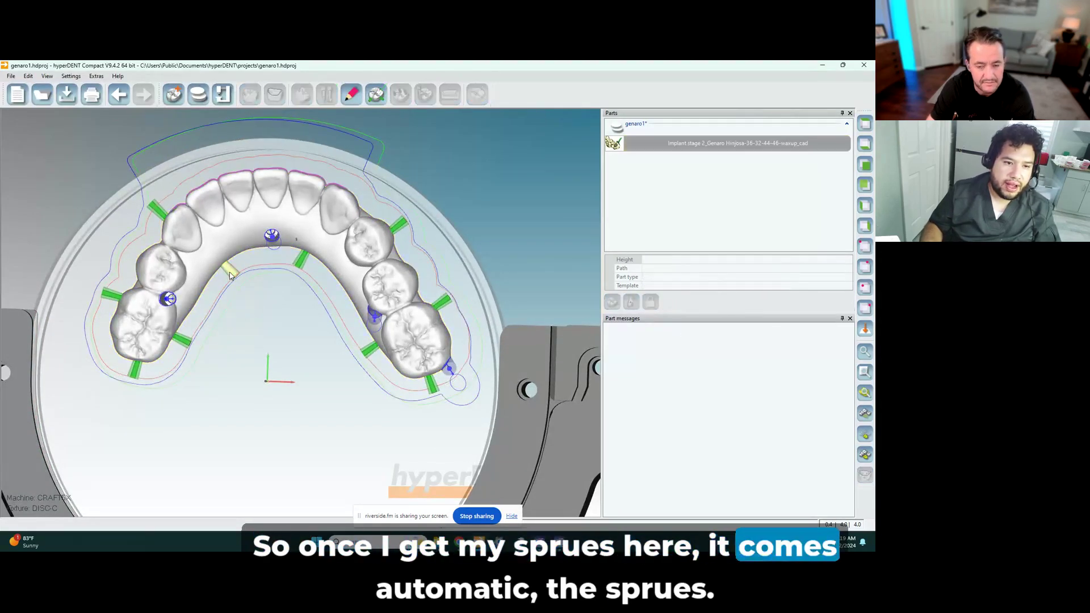
right_click(231, 273)
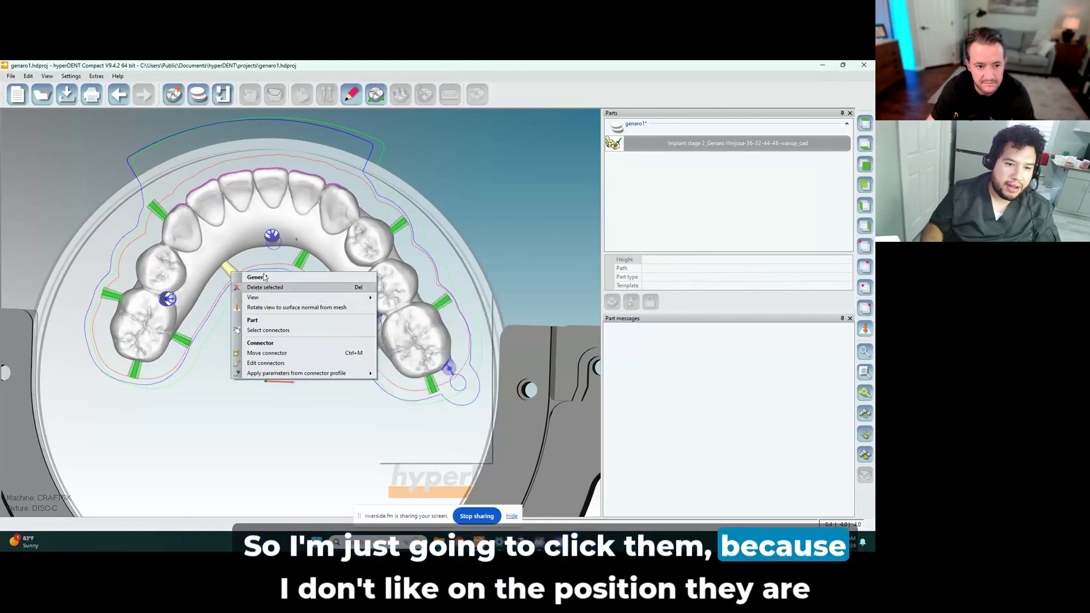
left_click(277, 331)
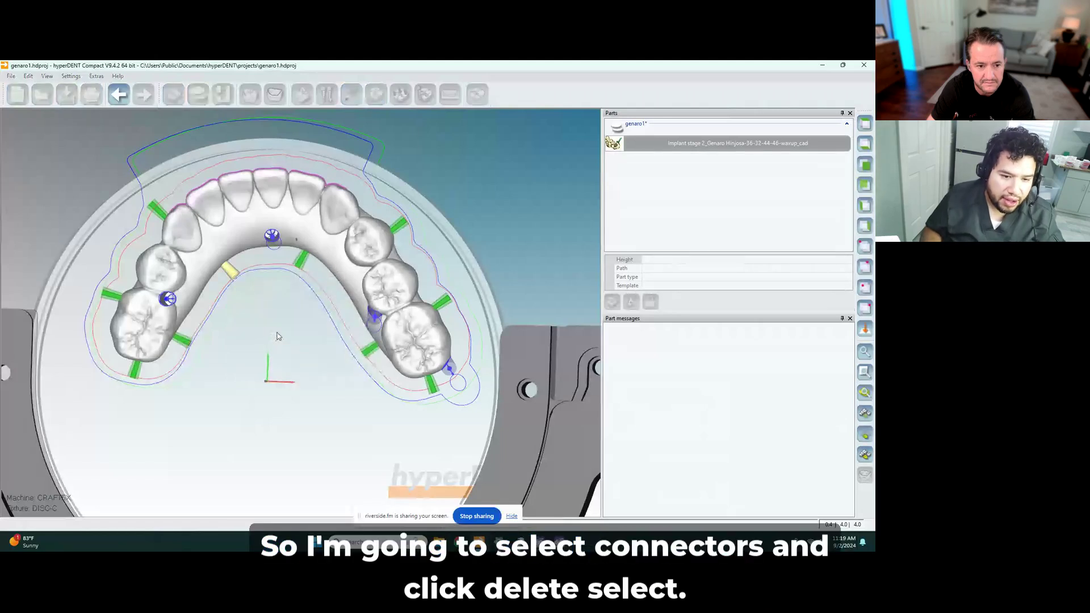
right_click(278, 336)
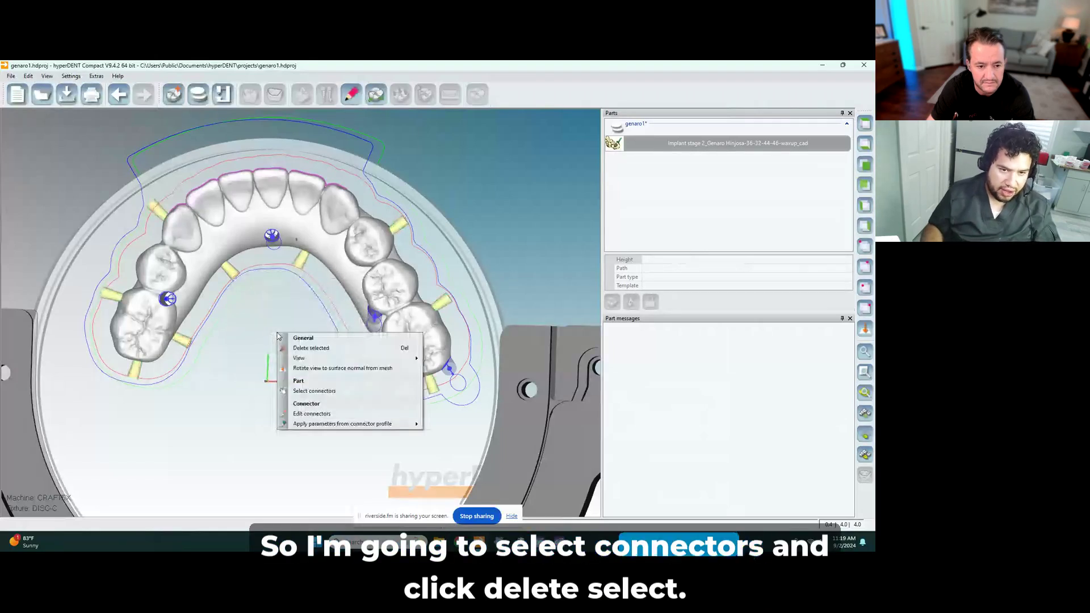
left_click(305, 349)
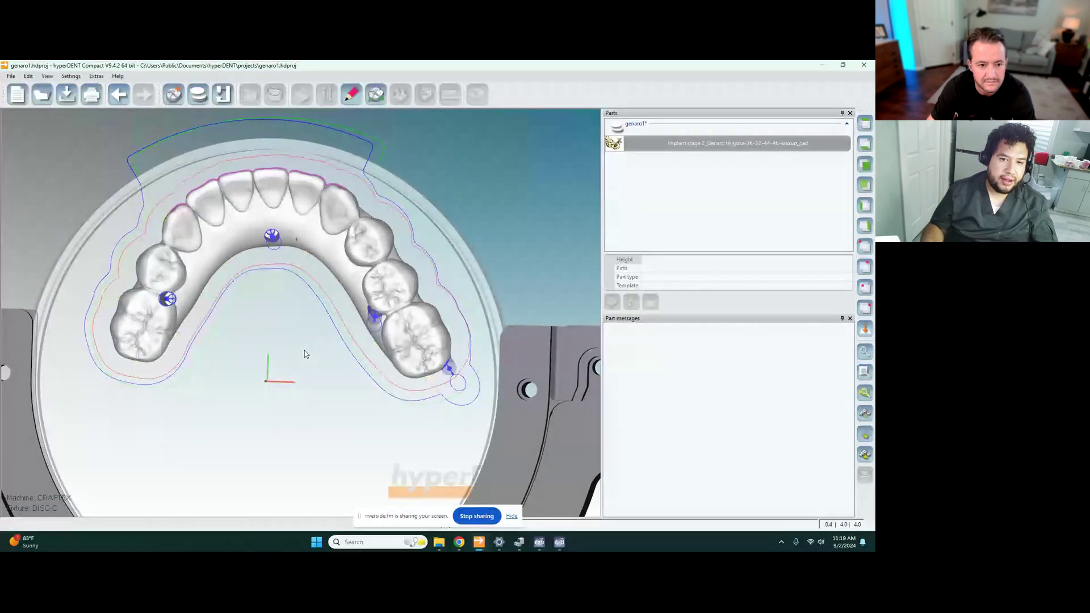
- Delete the existing user-defined area contour on the facial side of the front teeth
right_click_drag(230, 268, 292, 226)
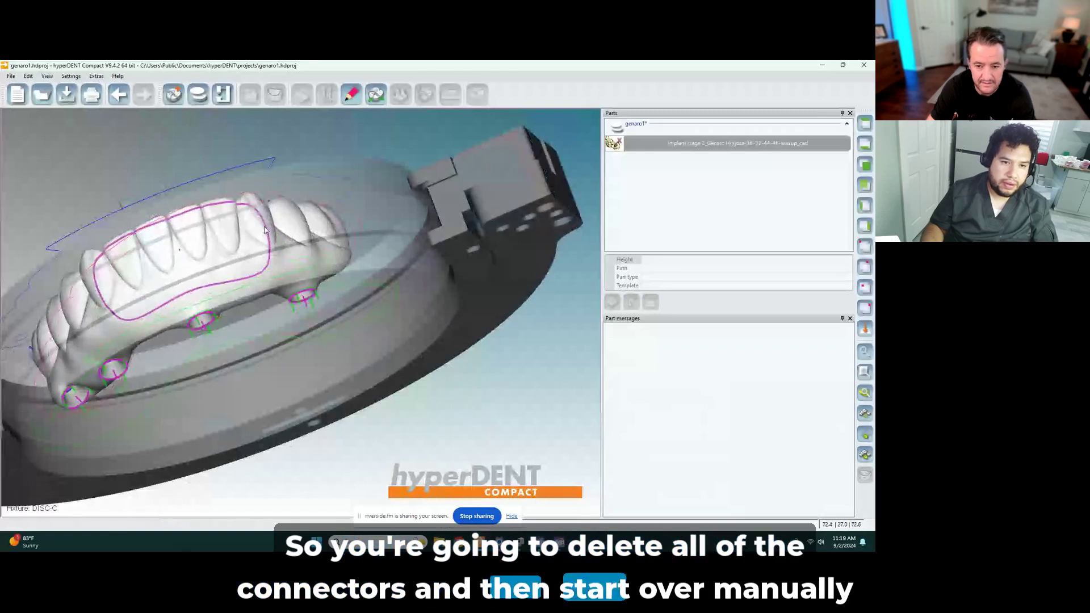
left_click(265, 229)
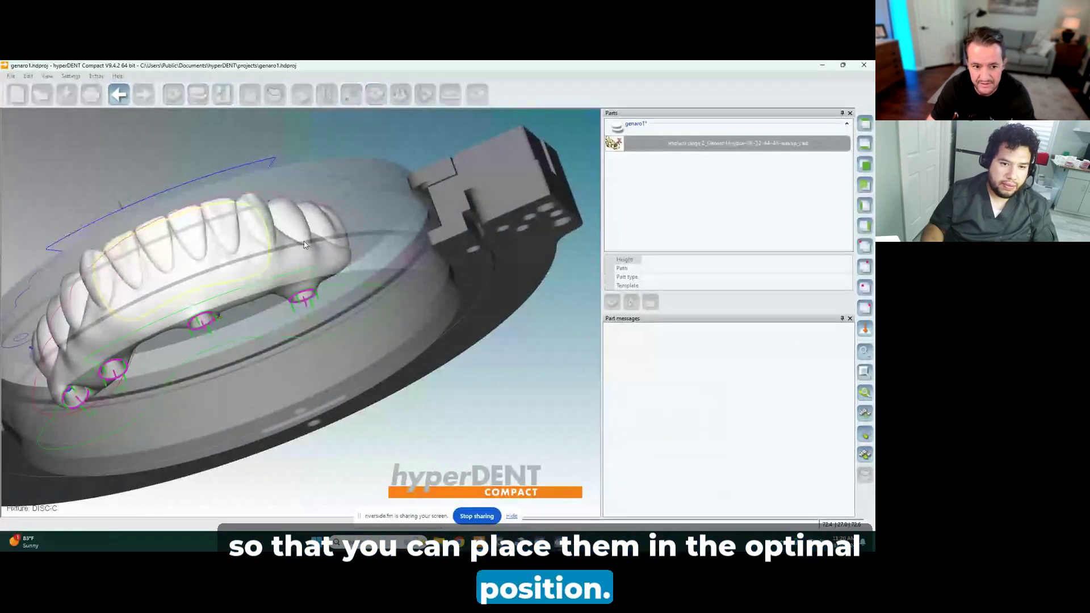
middle_click_drag(304, 245, 463, 288)
- Set the connector placement mode to Manual and place five connectors along the lingual side of the hybrid
left_click(372, 99)
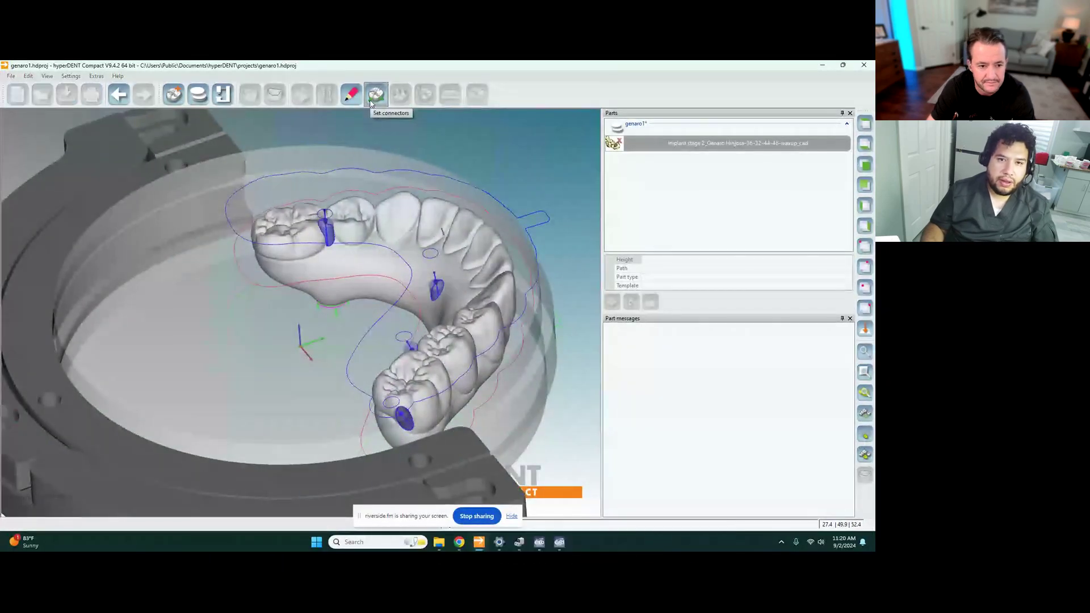
left_click(370, 97)
left_click(651, 202)
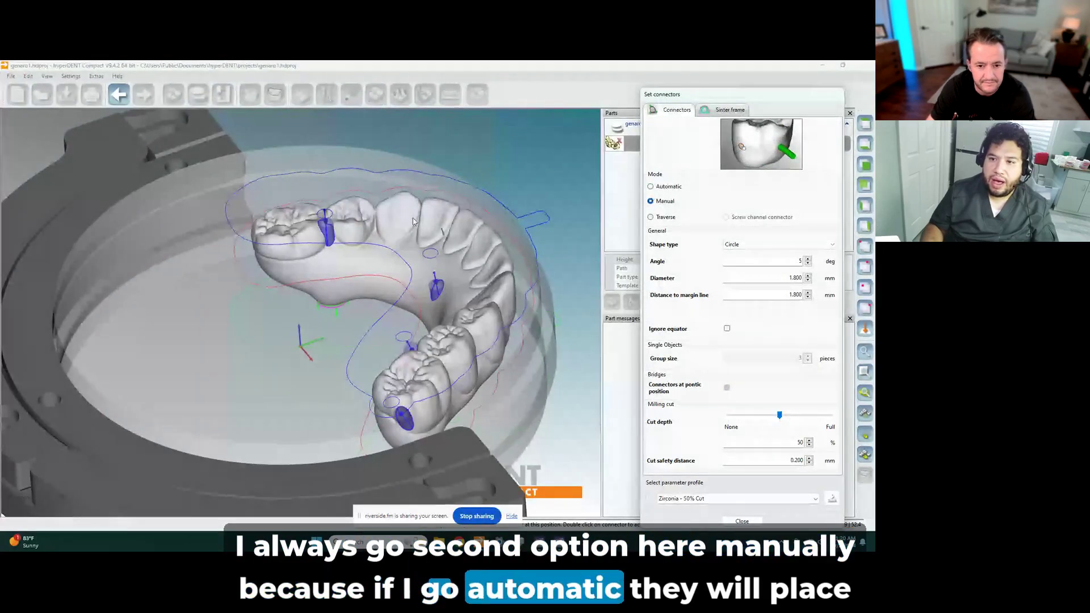
middle_click_drag(301, 284, 306, 256)
right_click_drag(306, 255, 307, 292)
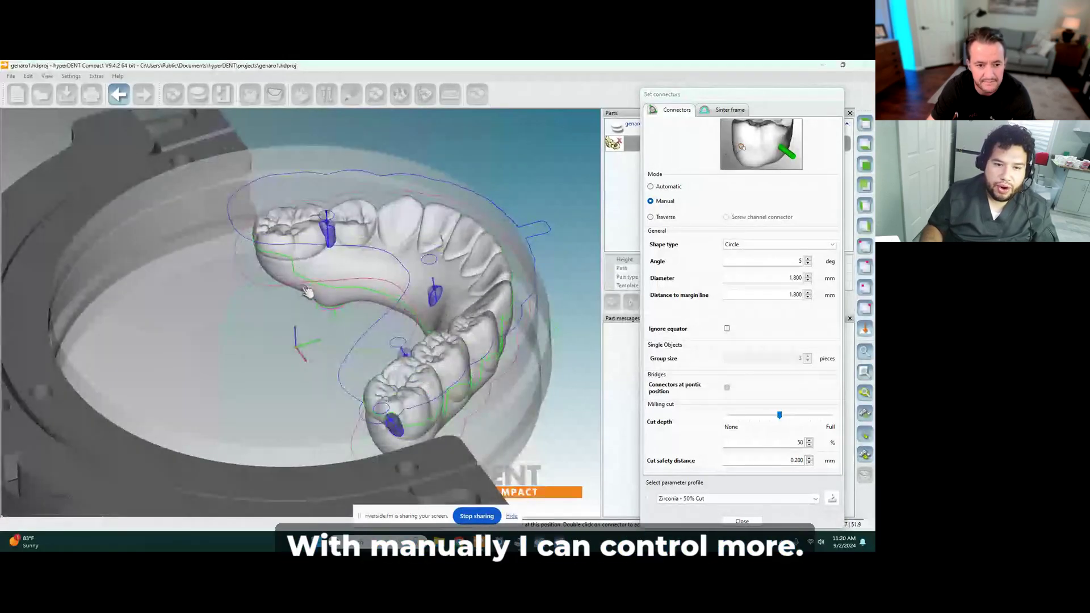
left_click(304, 291)
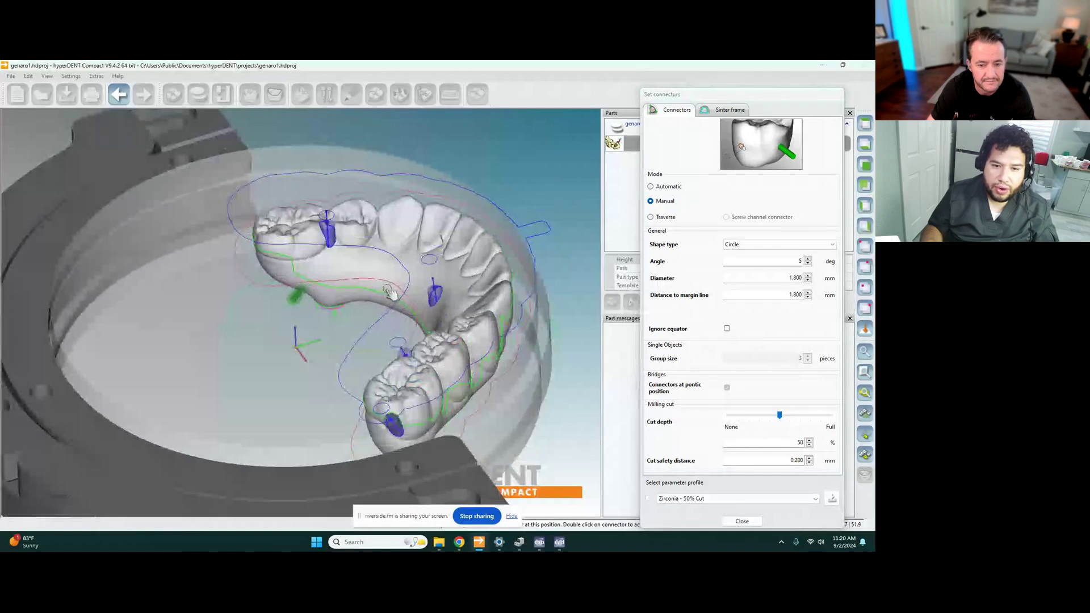
right_click_drag(391, 292, 449, 323)
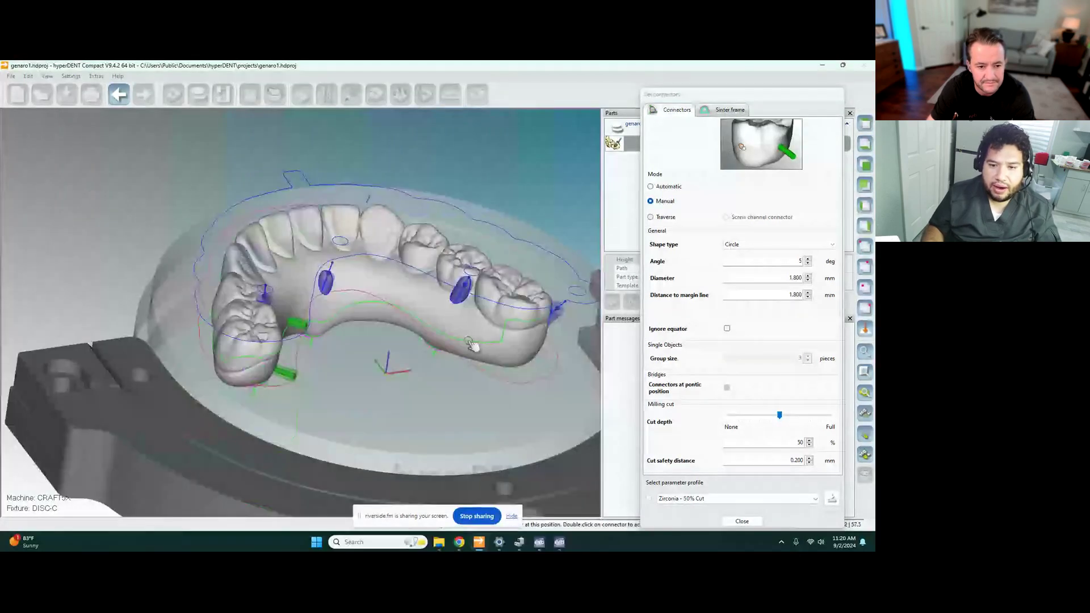
left_click(359, 309)
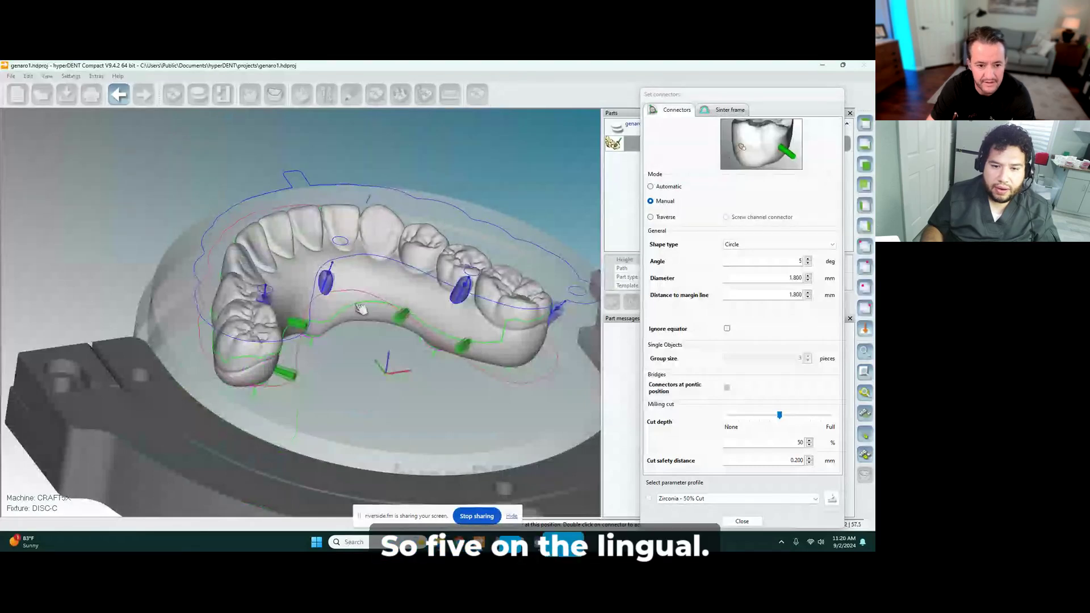
- Place four connectors along the buccal side of the hybrid, away from the screw channels, and finish setting connectors
right_click_drag(360, 311, 402, 390)
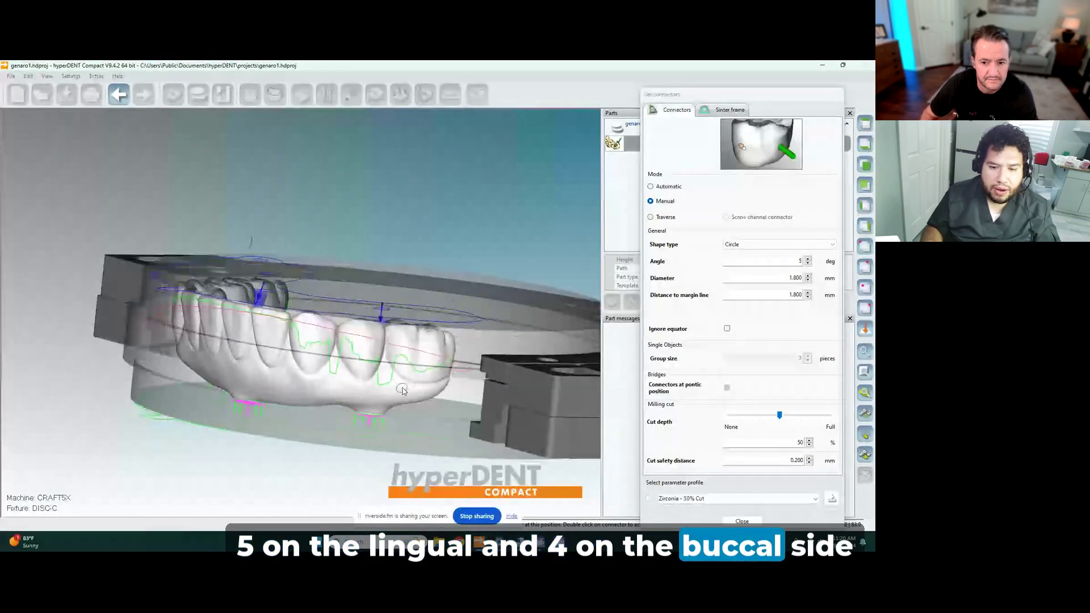
mouse_move(425, 379)
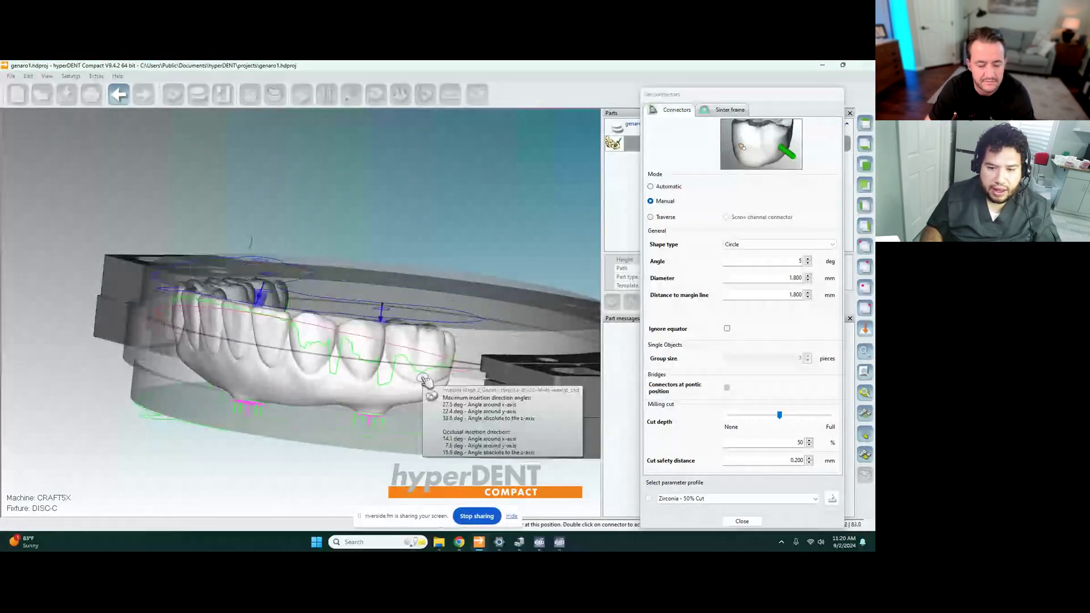
left_click(311, 376)
middle_click_drag(311, 376, 403, 373)
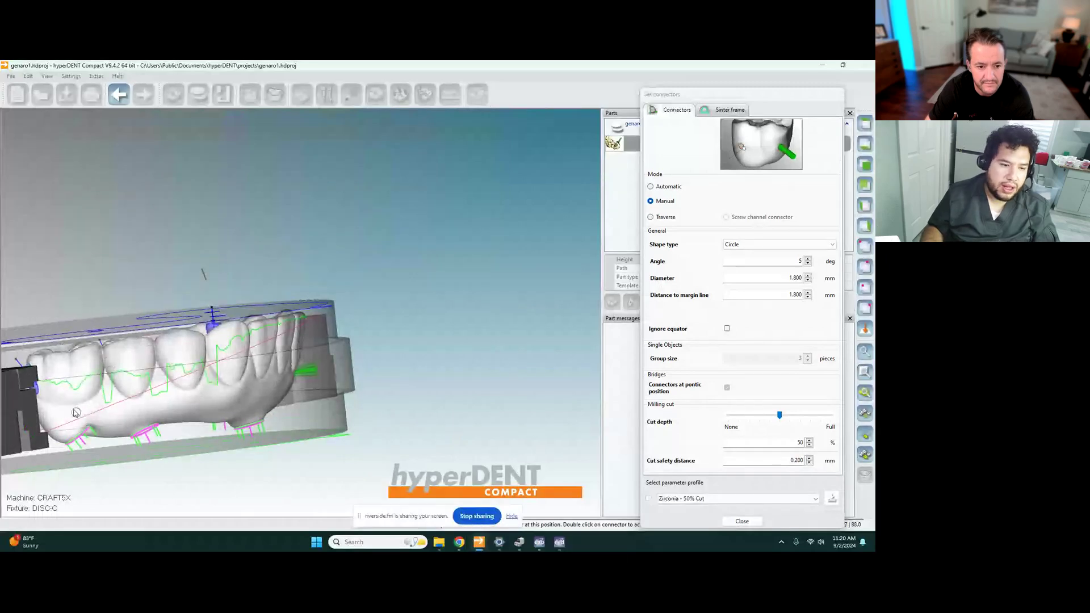
middle_click_drag(75, 412, 65, 408)
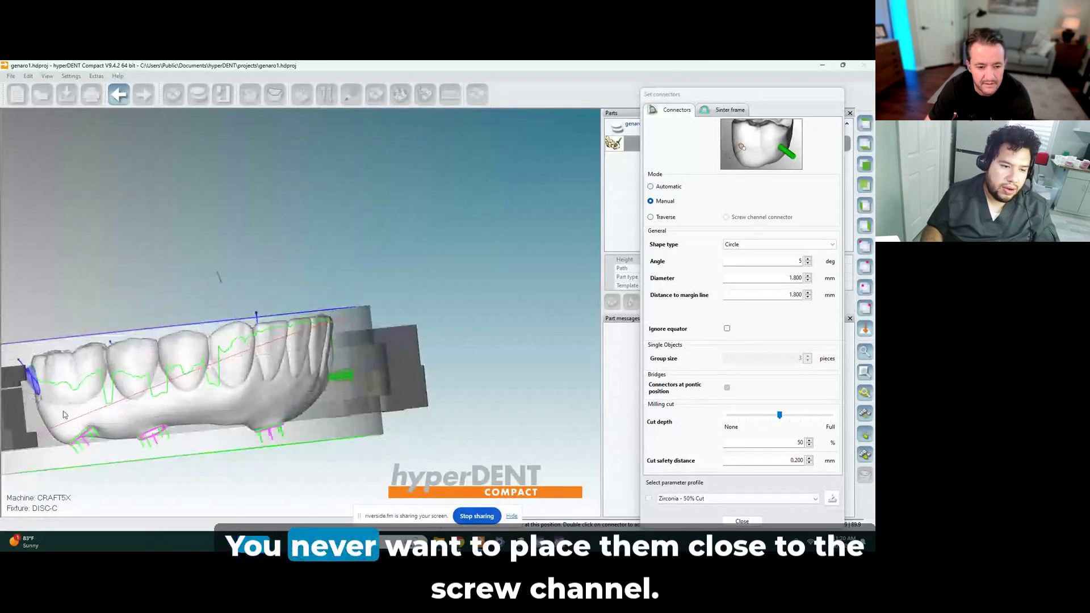
left_click(77, 415)
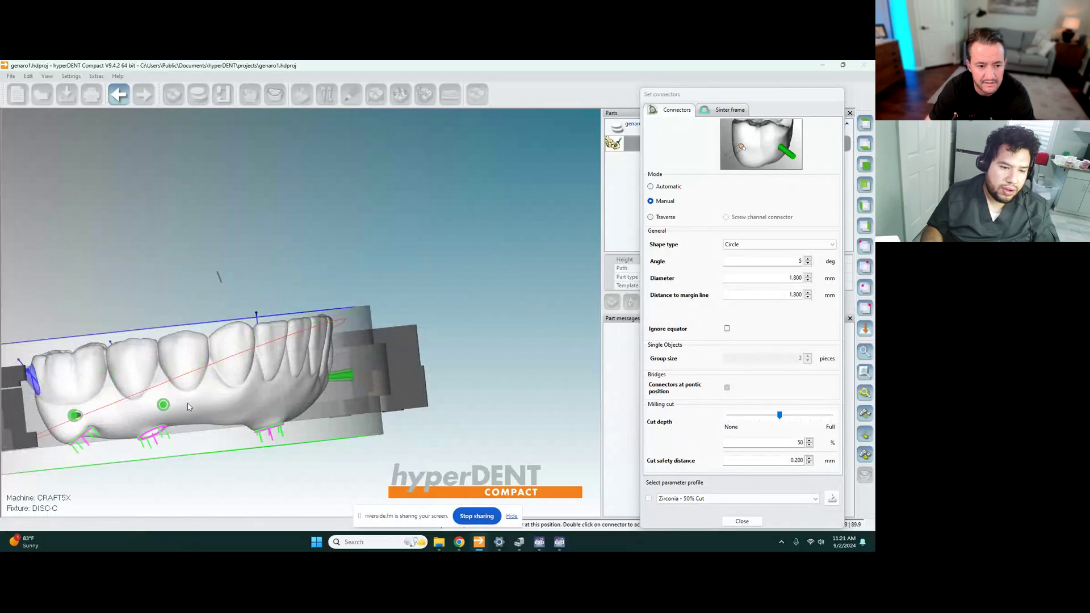
right_click_drag(256, 383, 202, 382)
left_click(742, 522)
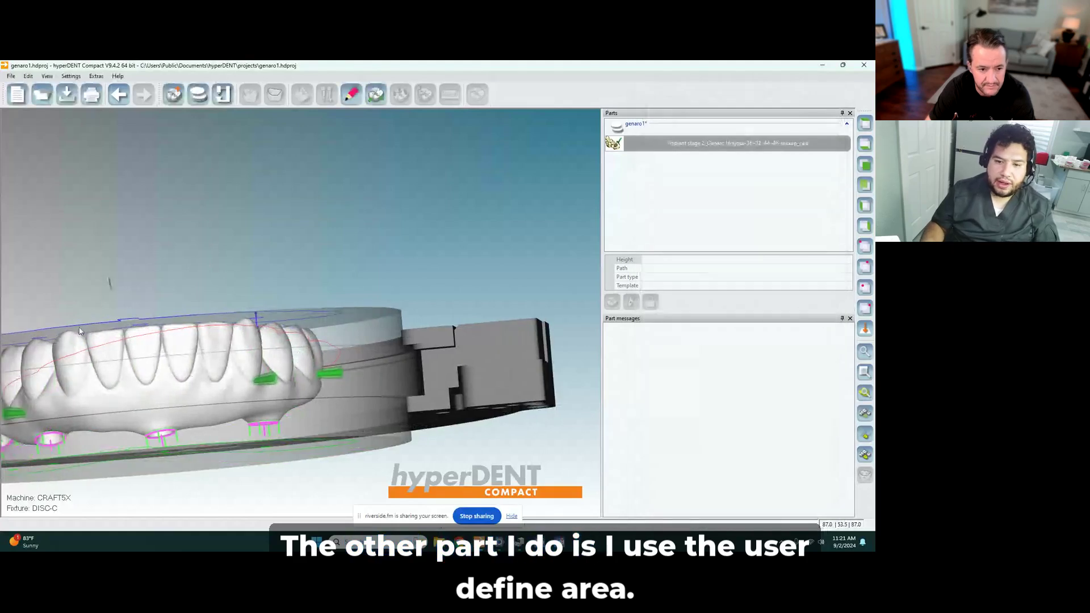
- Start identifying part features on the hybrid and set the margin line type to User-defined area
left_click(135, 345)
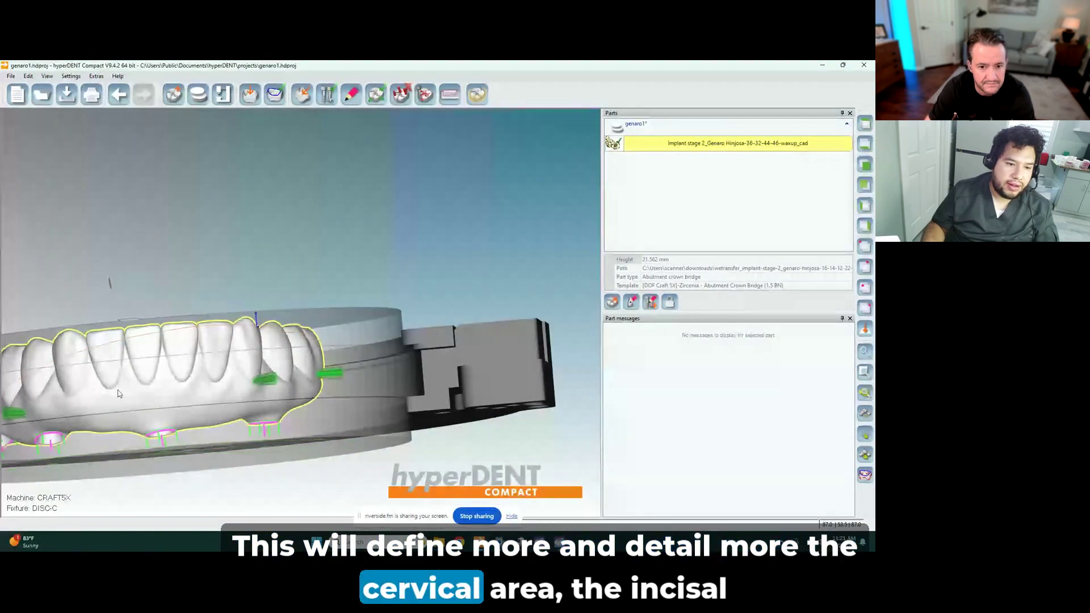
left_click(276, 94)
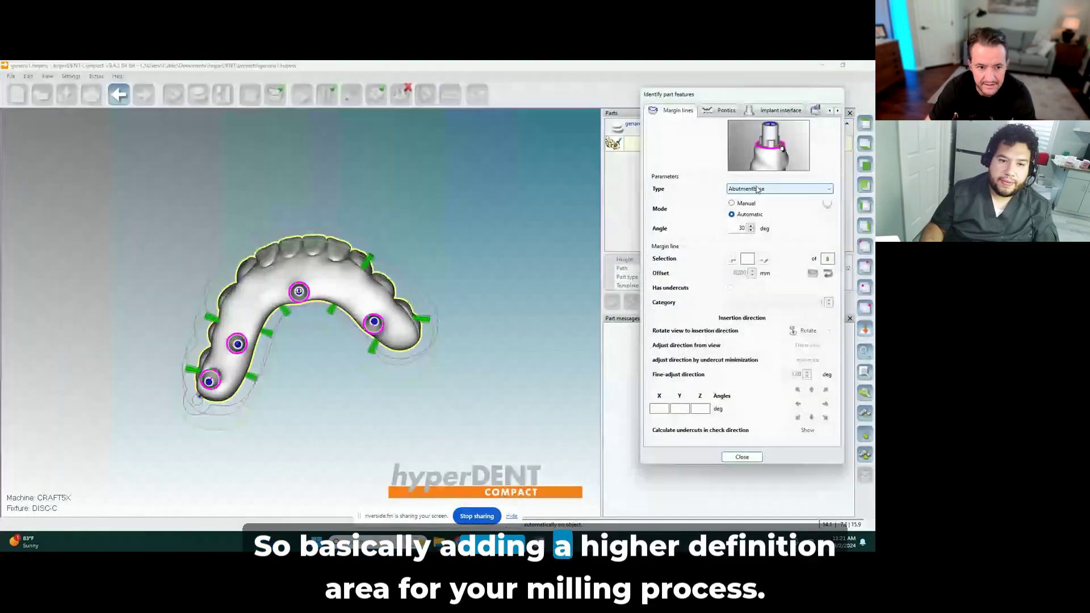
left_click(757, 189)
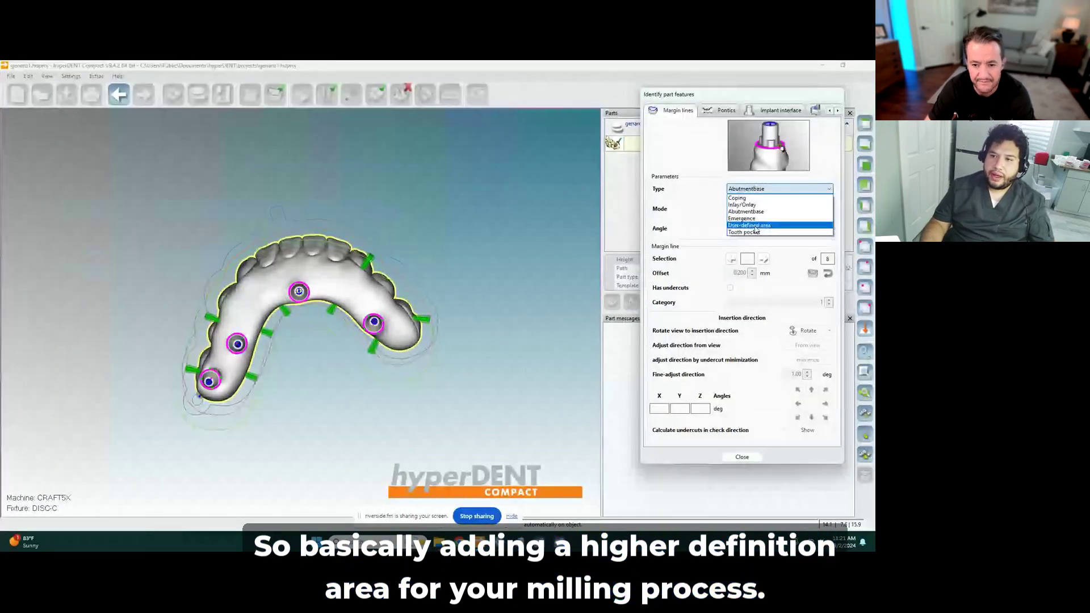
left_click(749, 225)
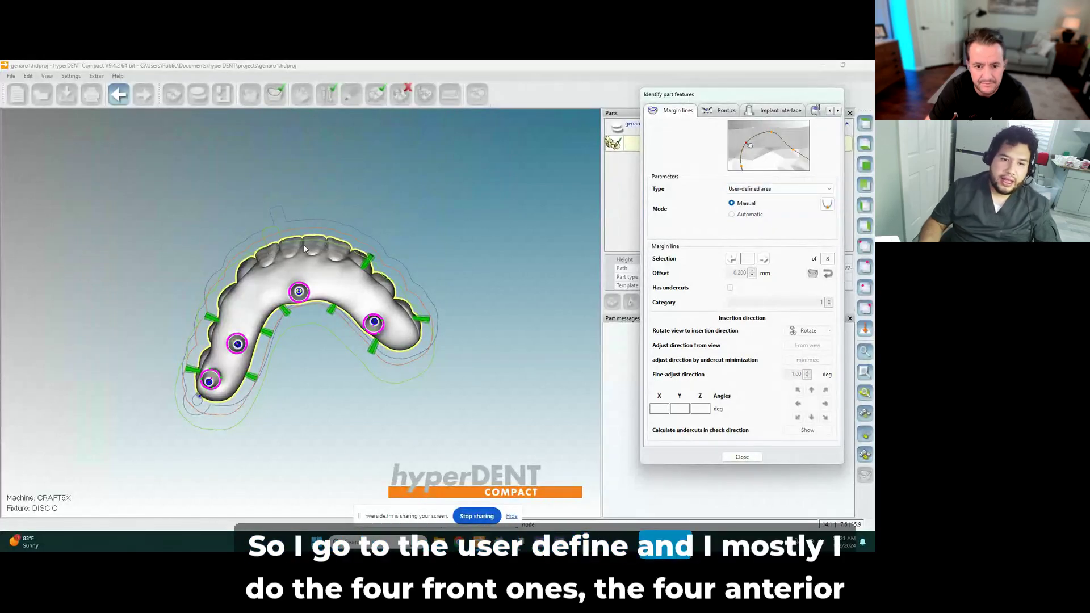
- Manually draw a closed user-defined area contour around the four front teeth on the facial side and finish identifying part features
middle_click_drag(304, 249, 320, 291)
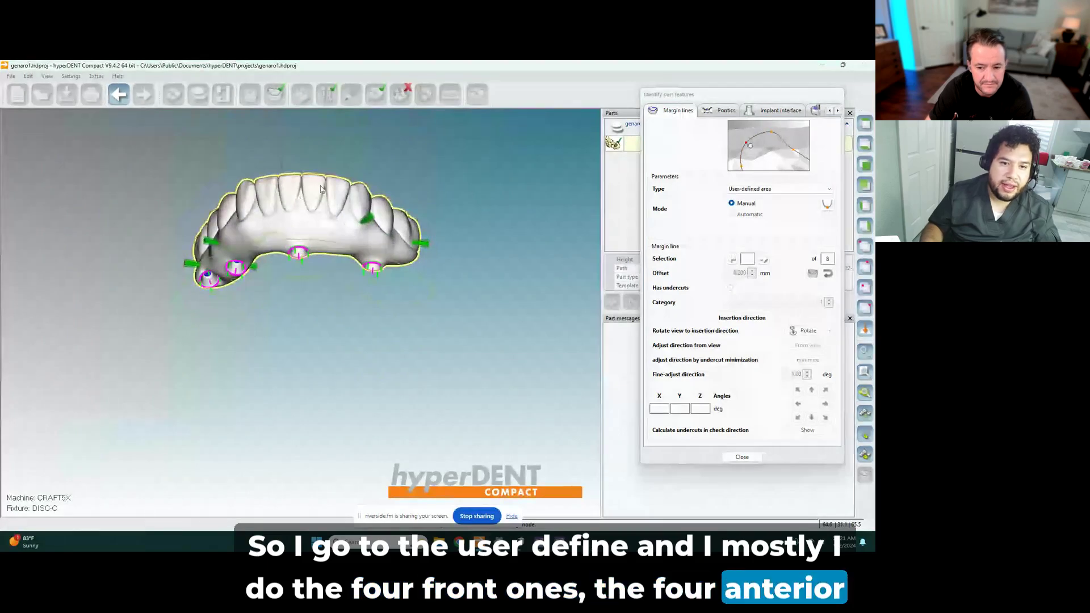
mouse_move(331, 205)
middle_mouse_down()
mouse_move(260, 192)
mouse_move(279, 196)
middle_mouse_up()
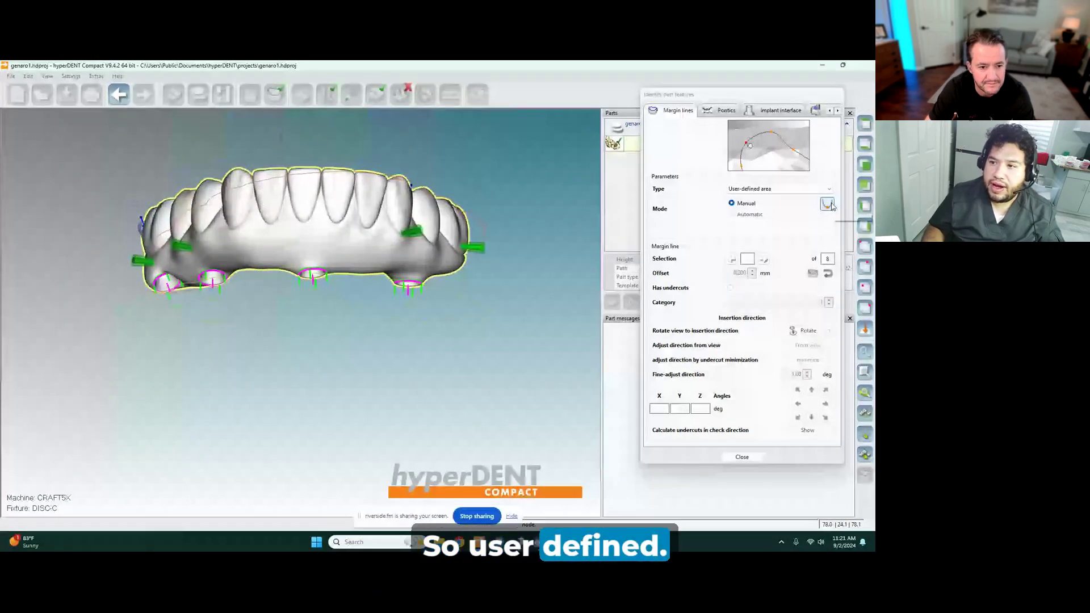
left_click(828, 204)
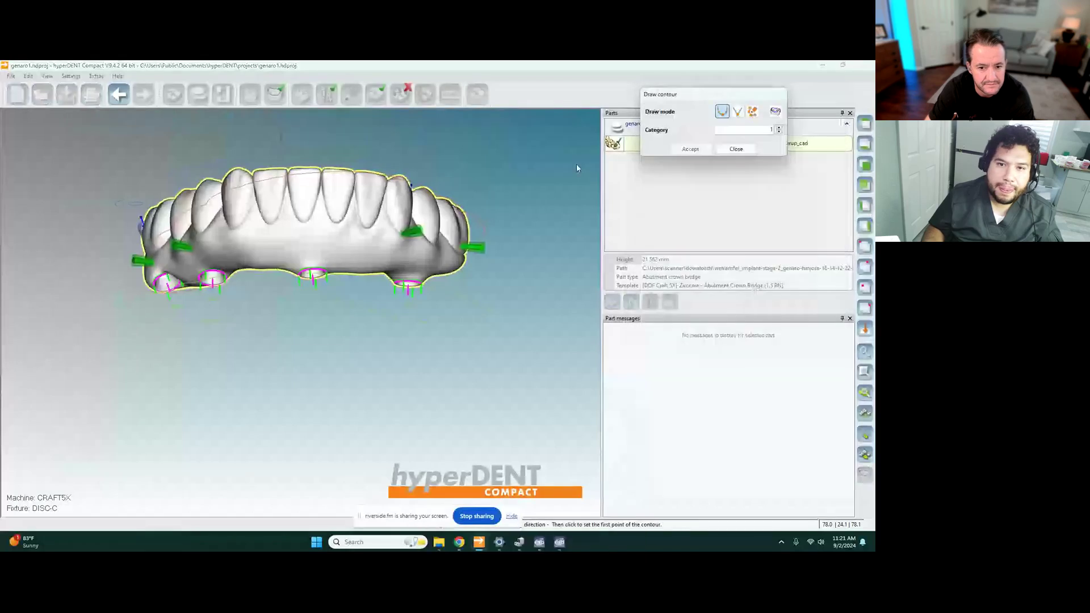
left_click(257, 176)
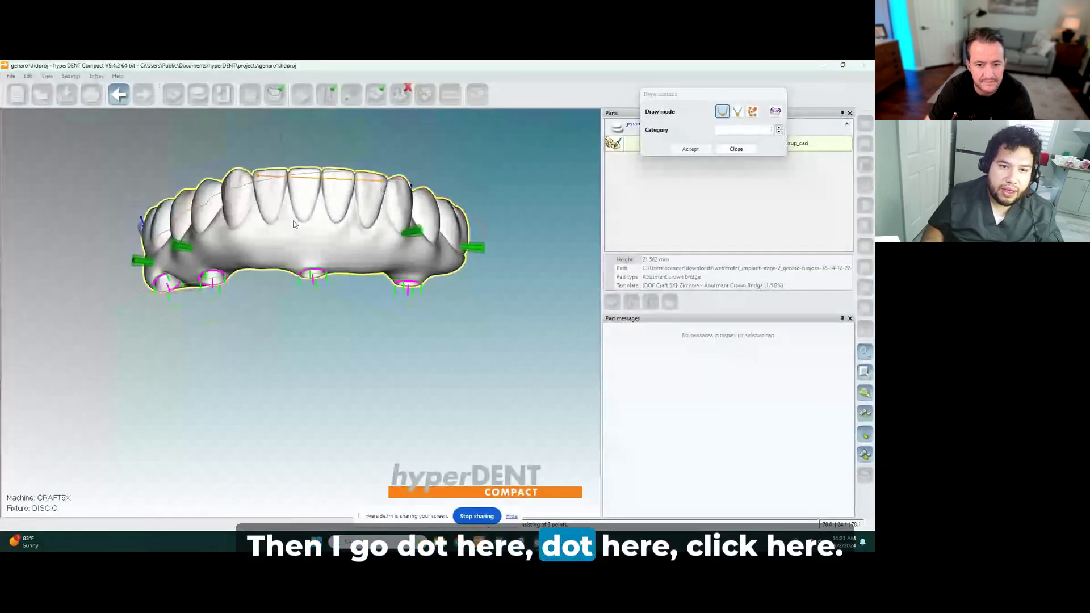
left_click(385, 230)
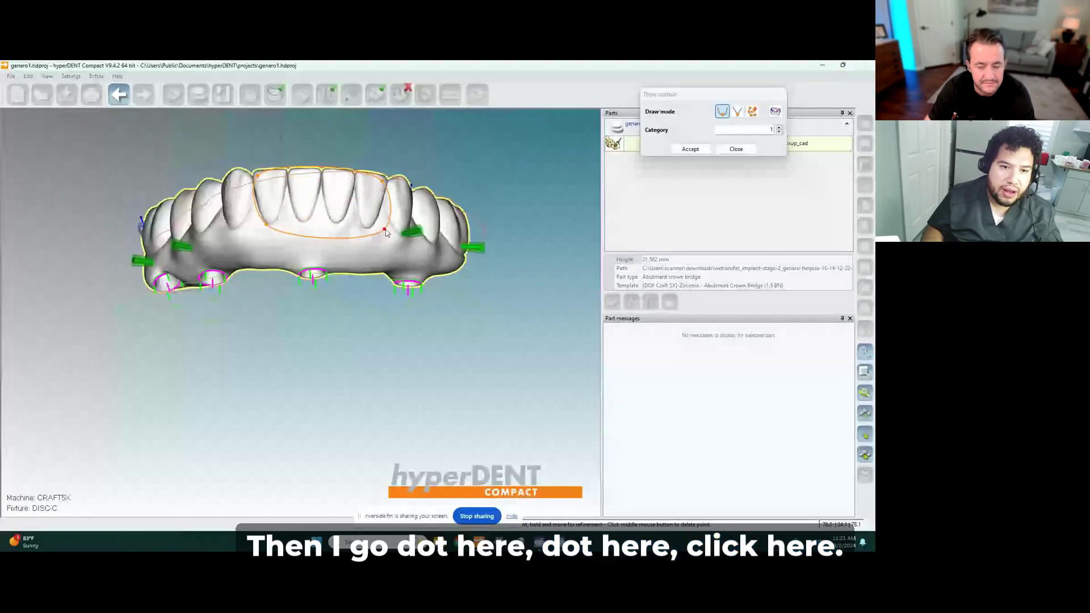
left_click(259, 227)
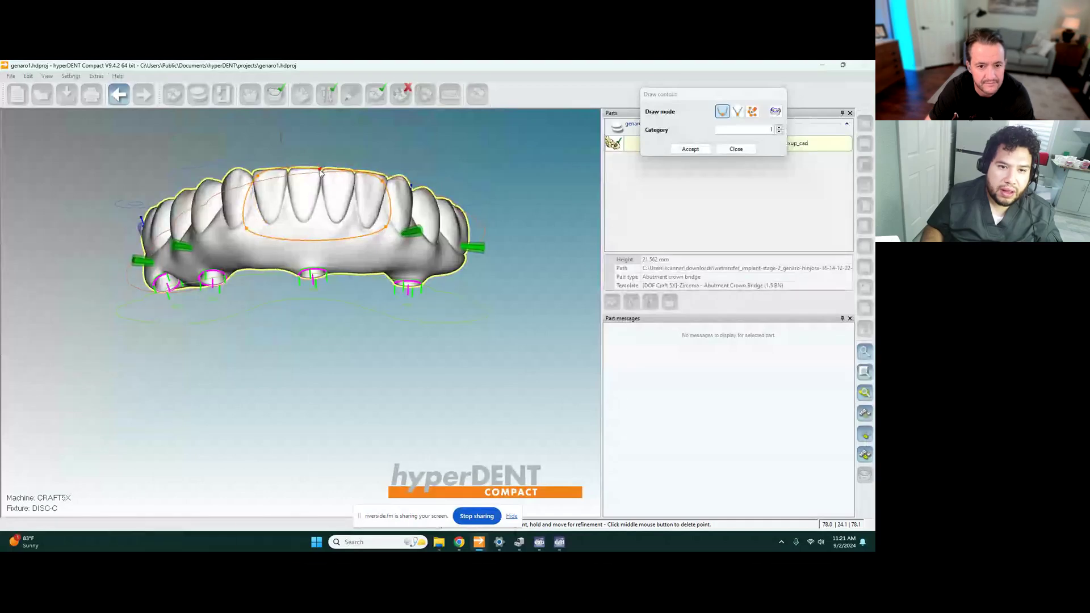
left_click_drag(320, 165, 319, 172)
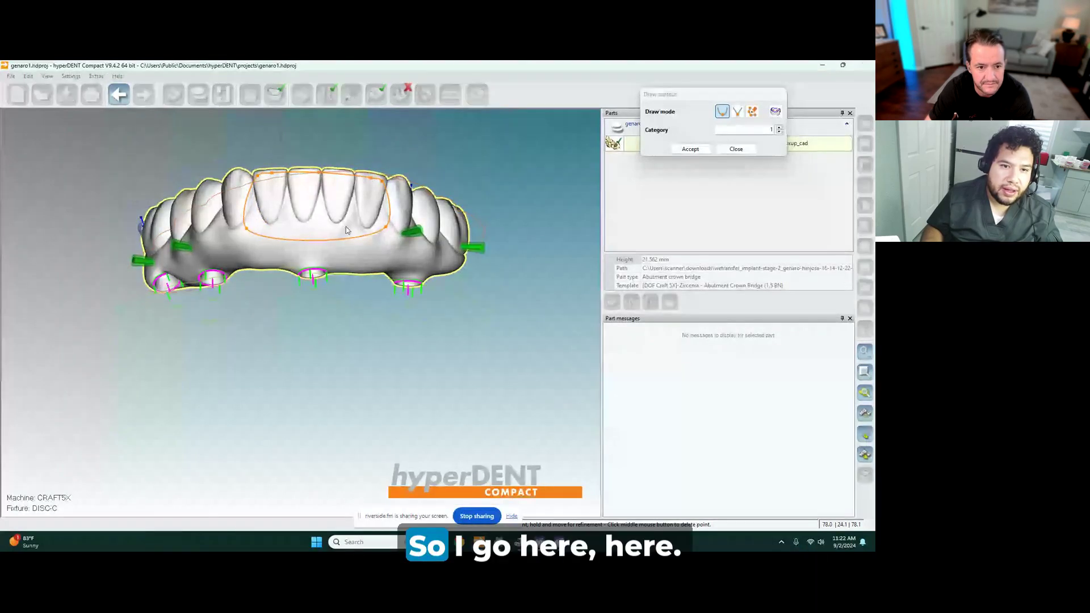
key("Return")
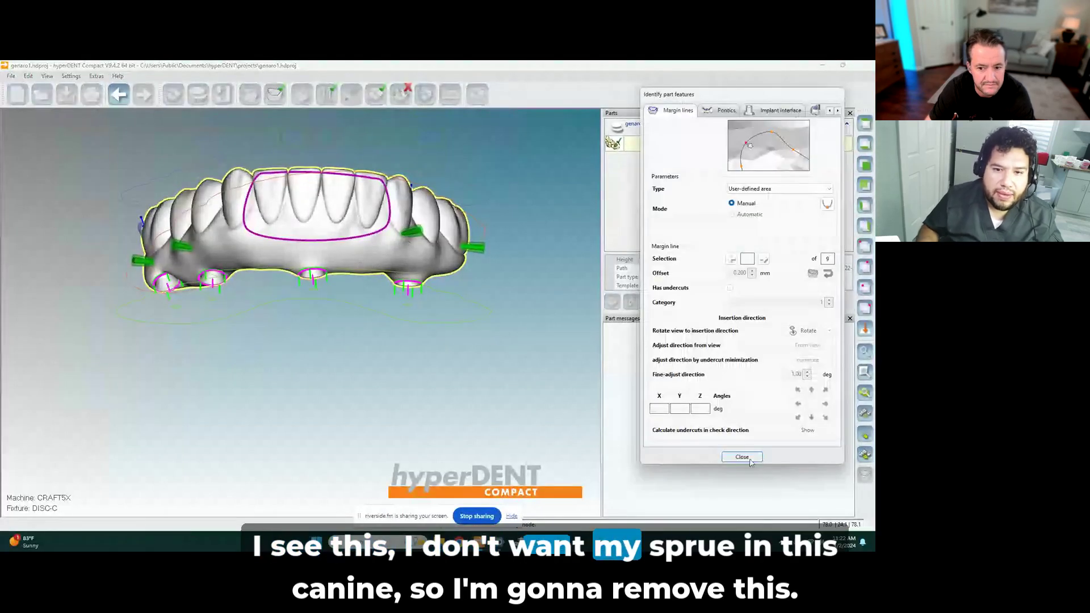
left_click(741, 457)
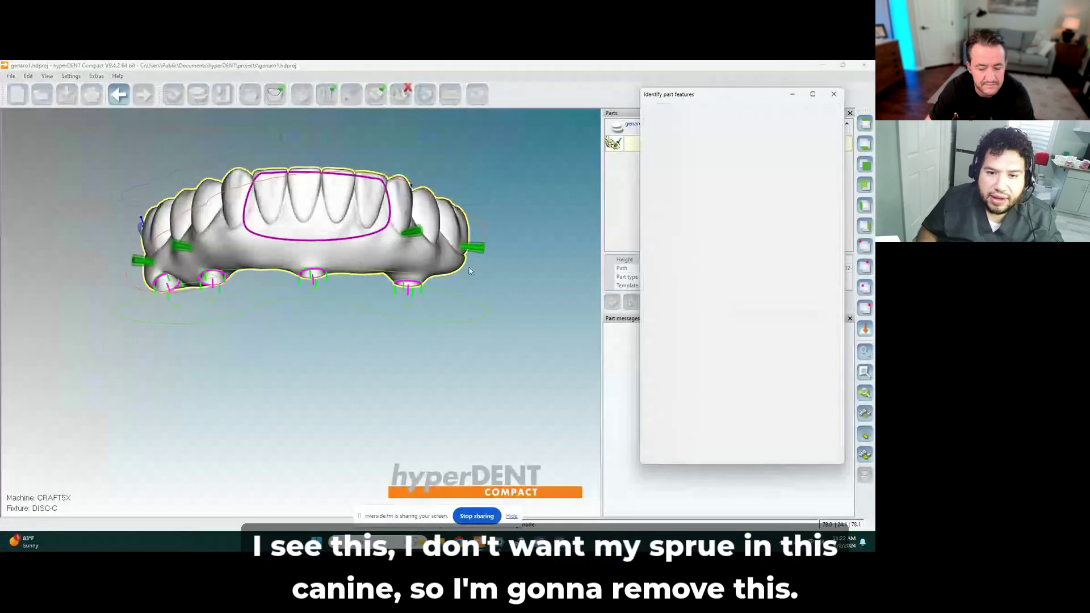
- Move the buccal connector beside the canine back toward the premolars without deleting it
right_click(413, 245)
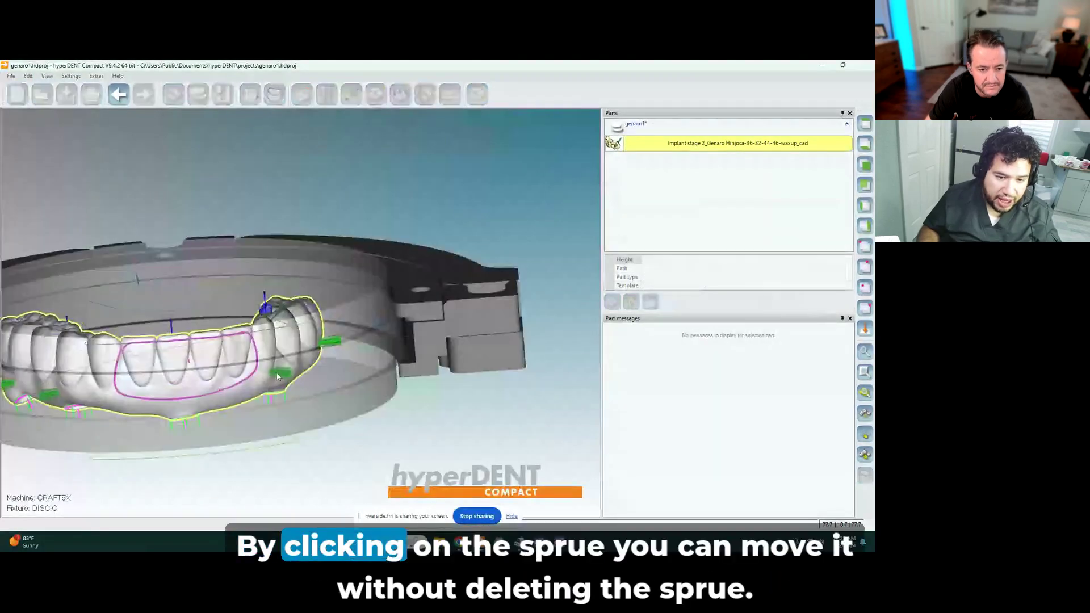
left_click(274, 376)
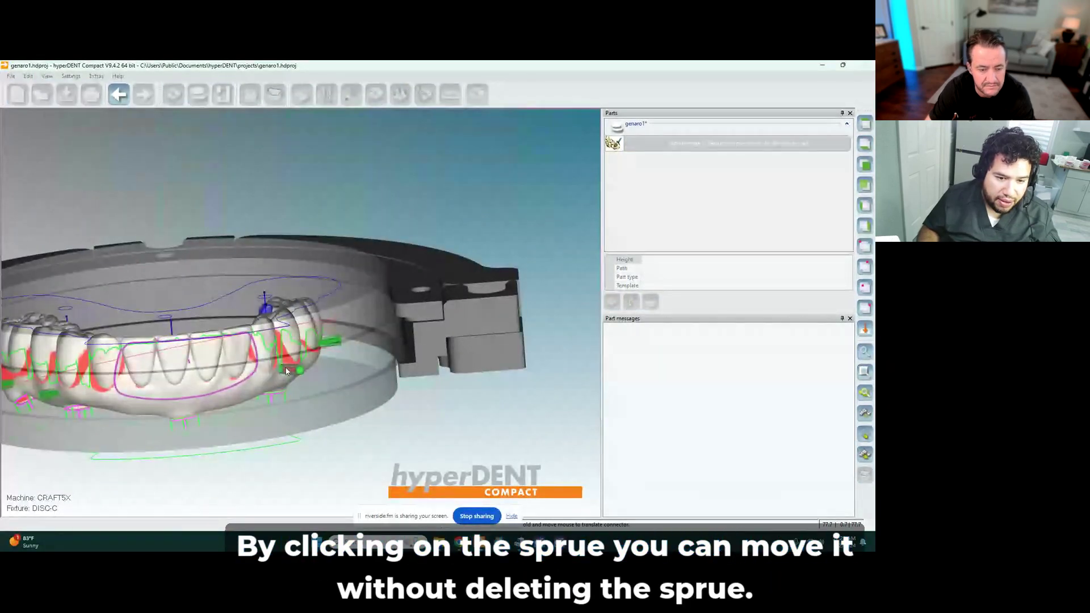
left_click_drag(274, 376, 301, 366)
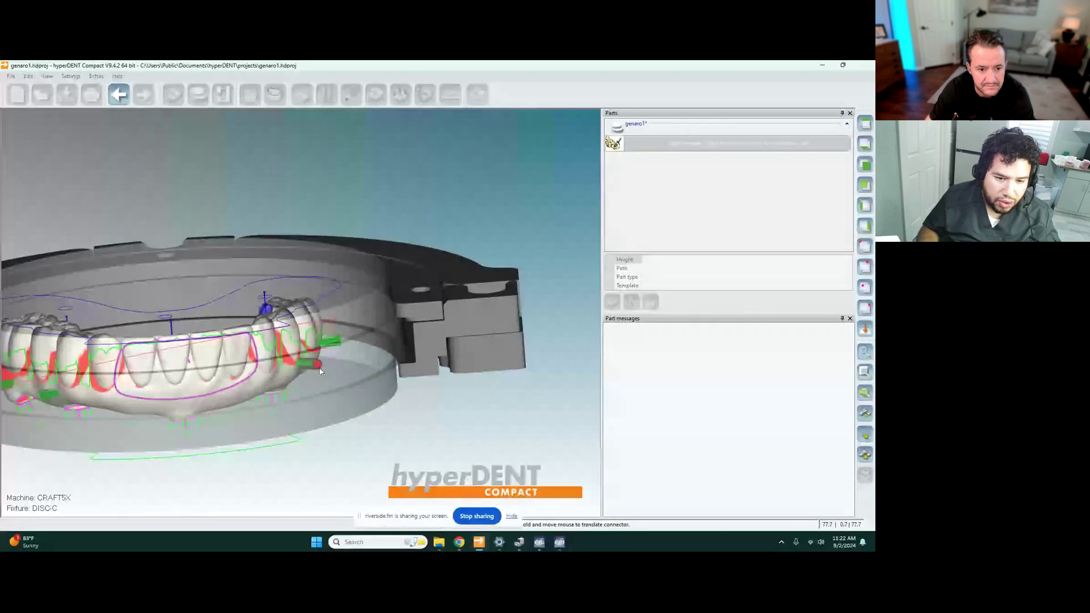
left_click_drag(319, 371, 323, 373)
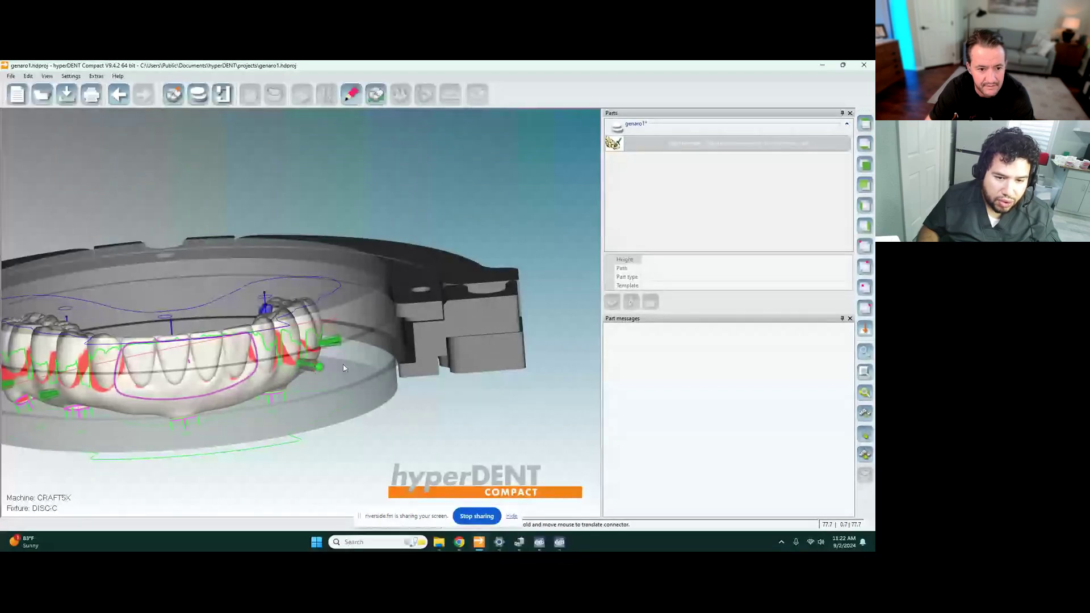
middle_click_drag(344, 368, 366, 382)
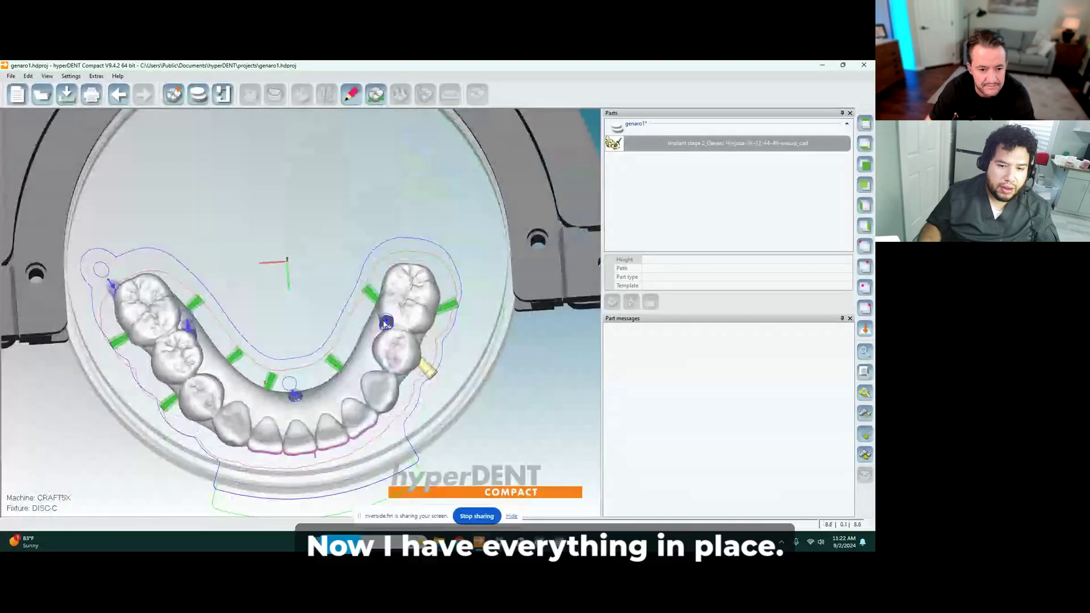
- Reposition the hybrid in the blank, shifting its anterior arch toward the disc's open edge and rotating it slightly
left_click(411, 320)
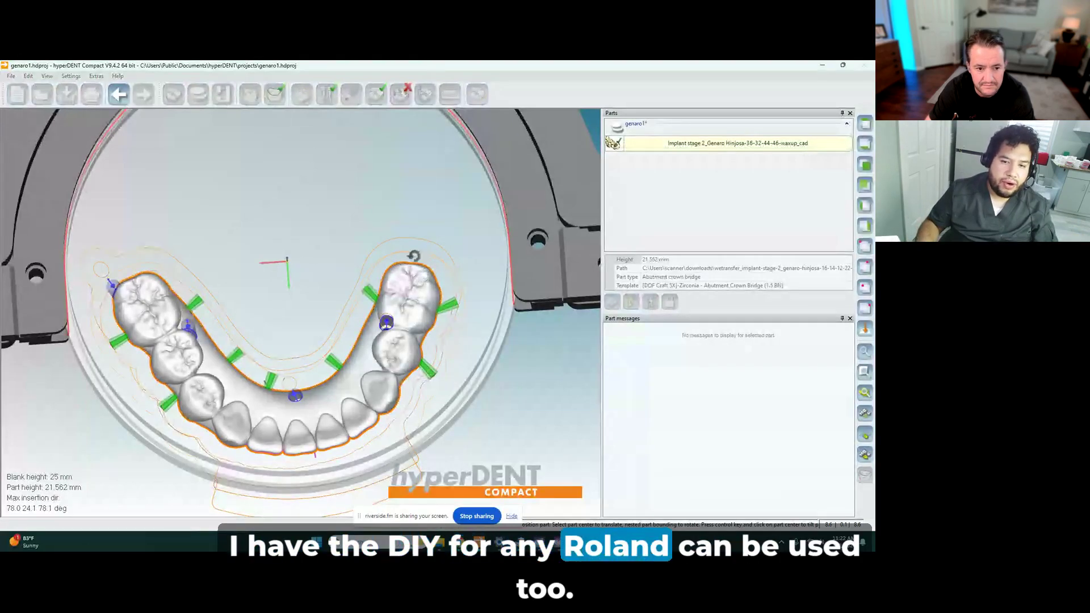
left_click_drag(415, 256, 420, 260)
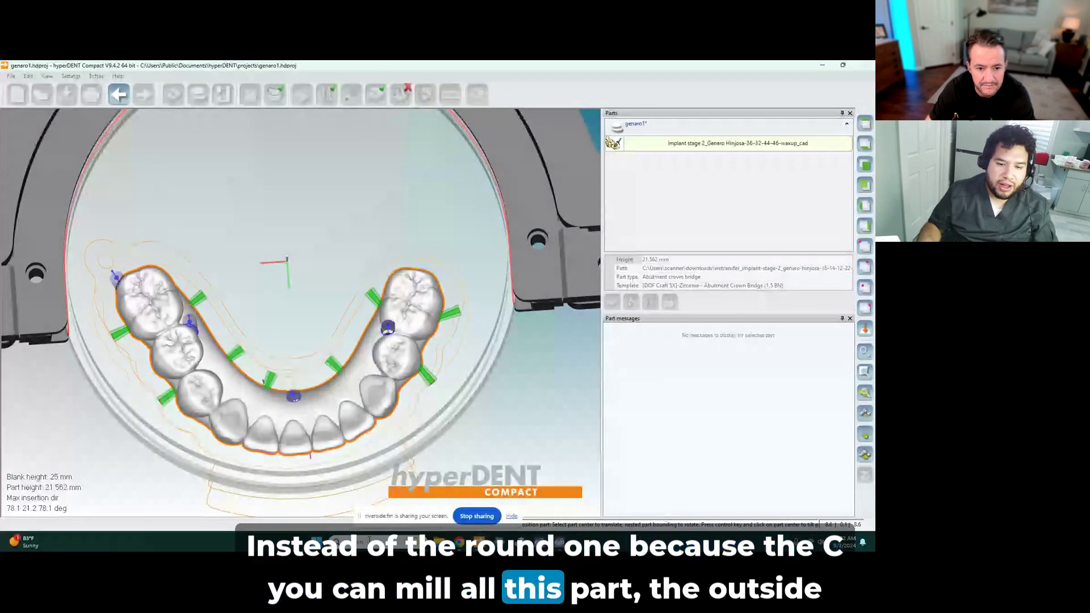
left_click_drag(338, 410, 345, 423)
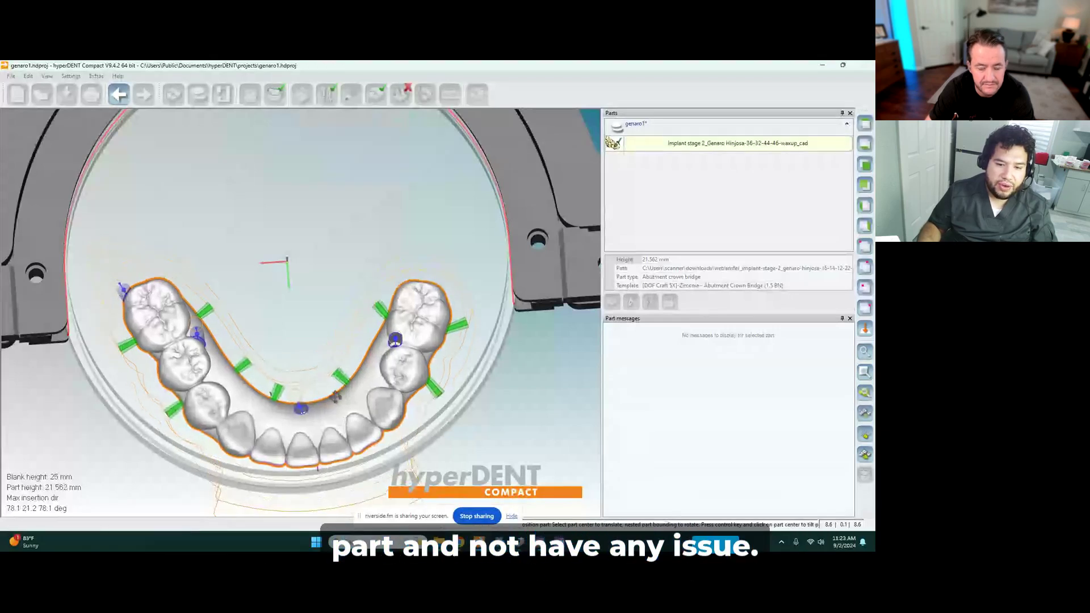
scroll(253, 250, "up", 1)
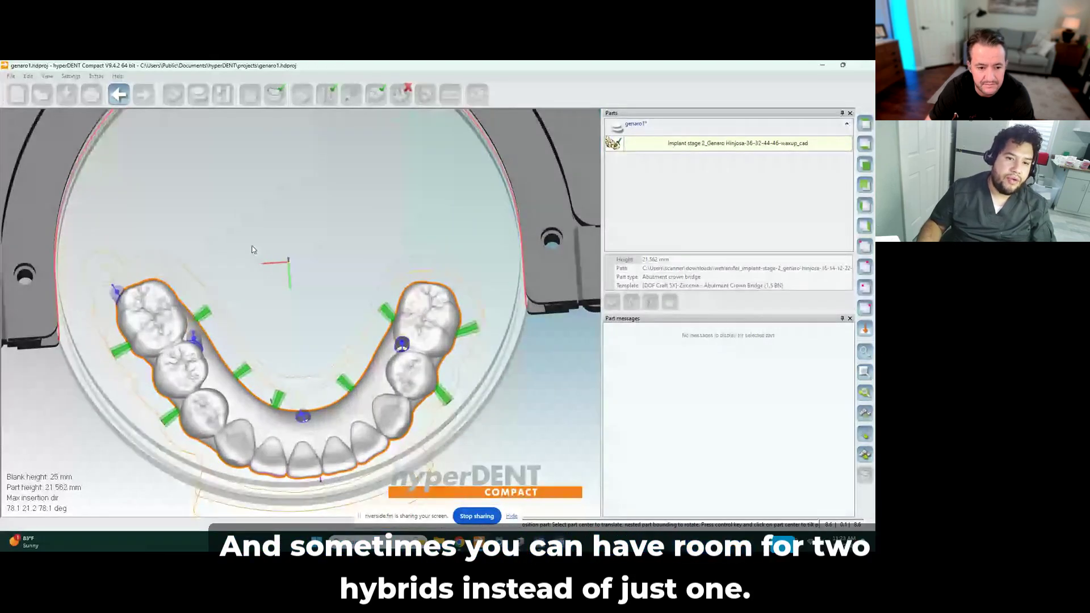
scroll(253, 249, "down", 1)
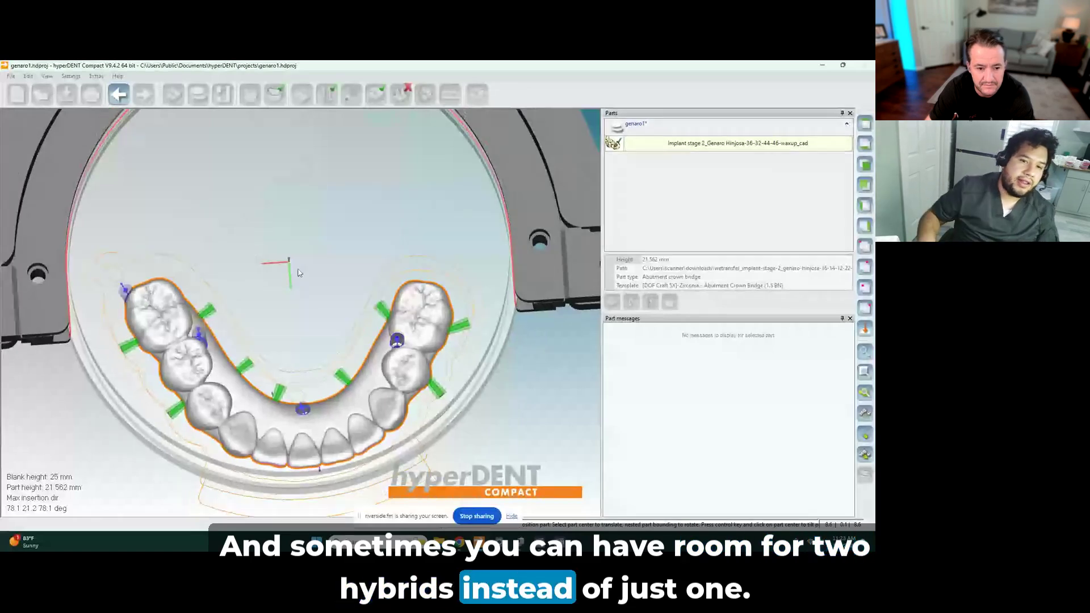
scroll(300, 269, "down", 1)
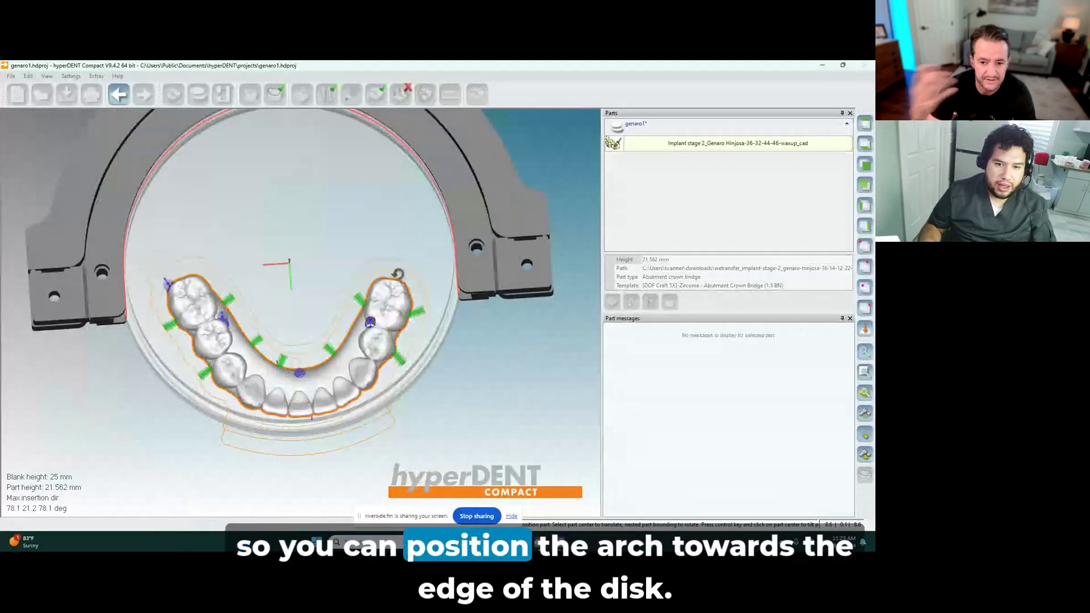
left_click_drag(398, 275, 401, 276)
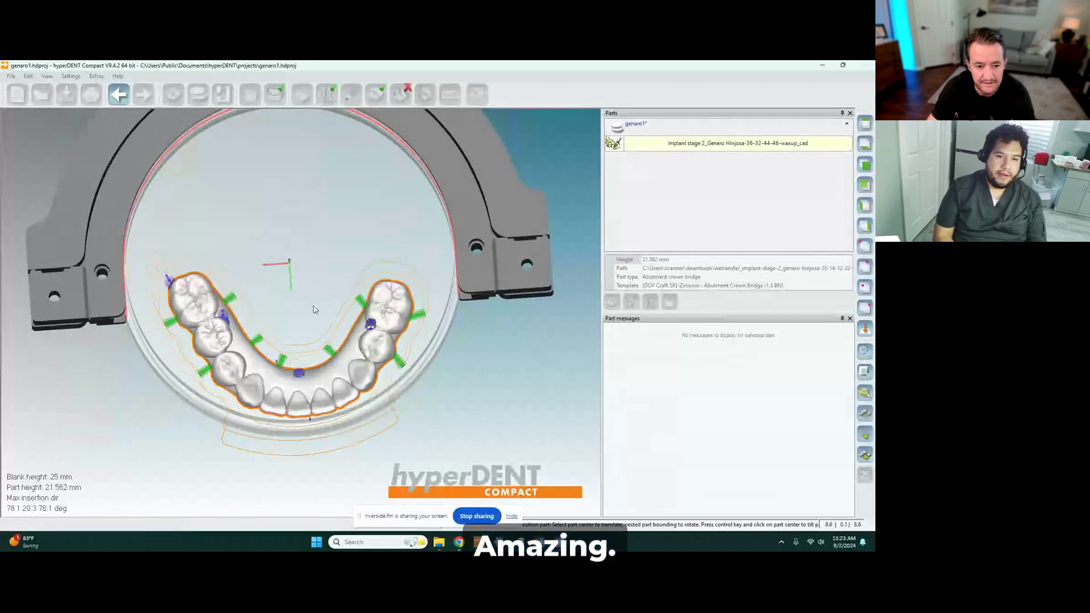
key("Escape")
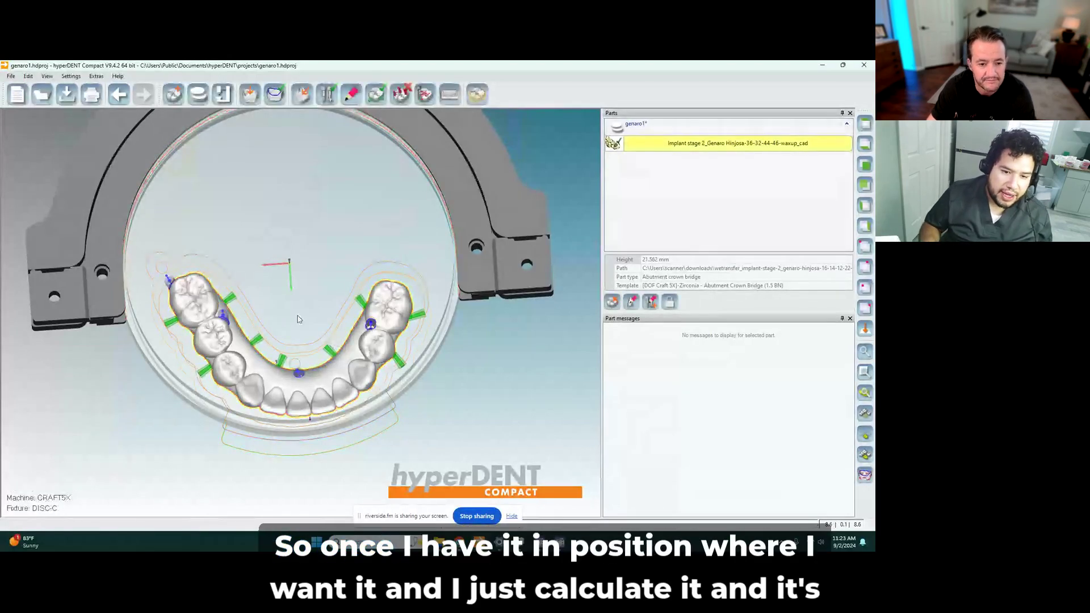
middle_click_drag(298, 316, 327, 273)
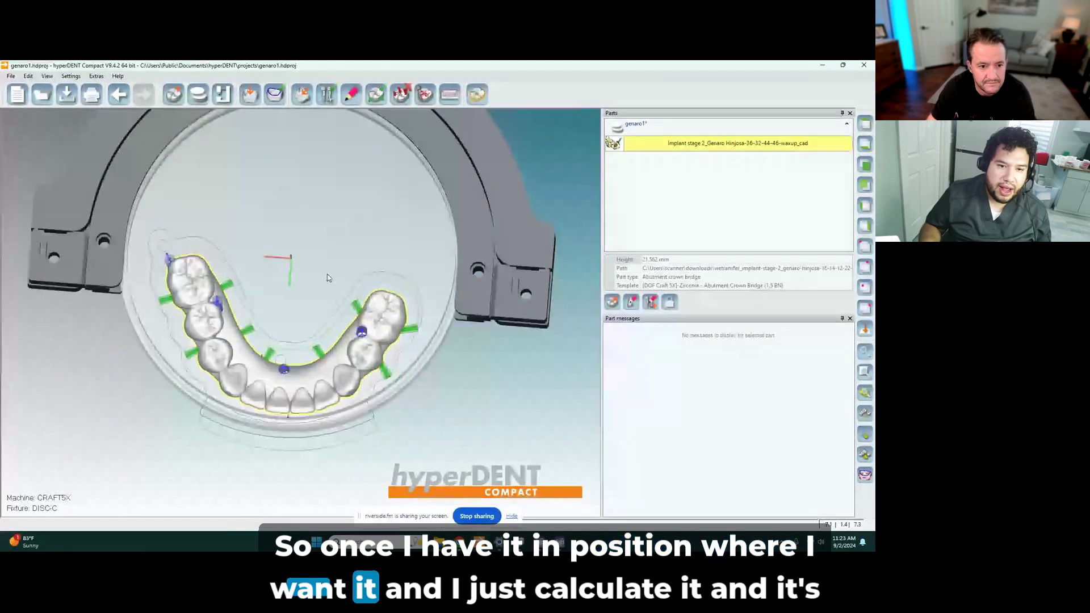
- Calculate the toolpaths for the hybrid and show the calculated toolpaths
left_click(477, 95)
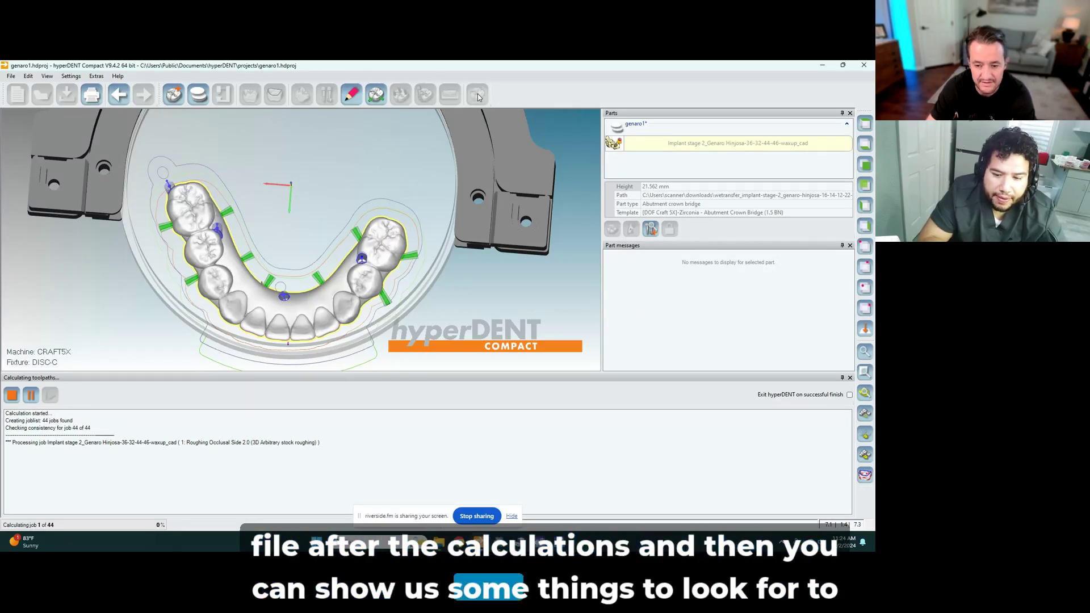
left_click(473, 538)
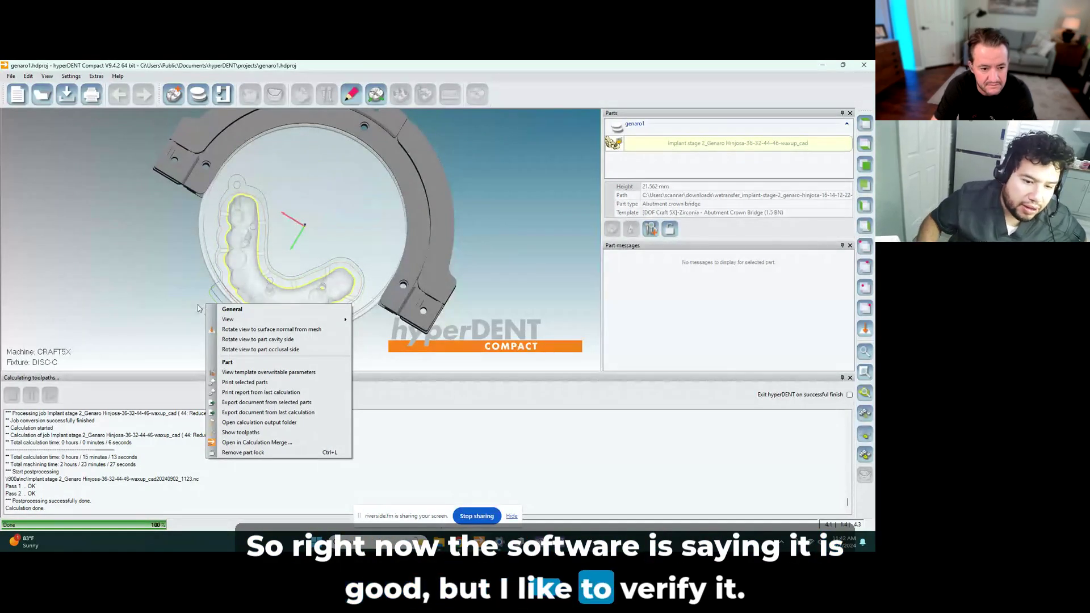
left_click(184, 302)
right_click(183, 303)
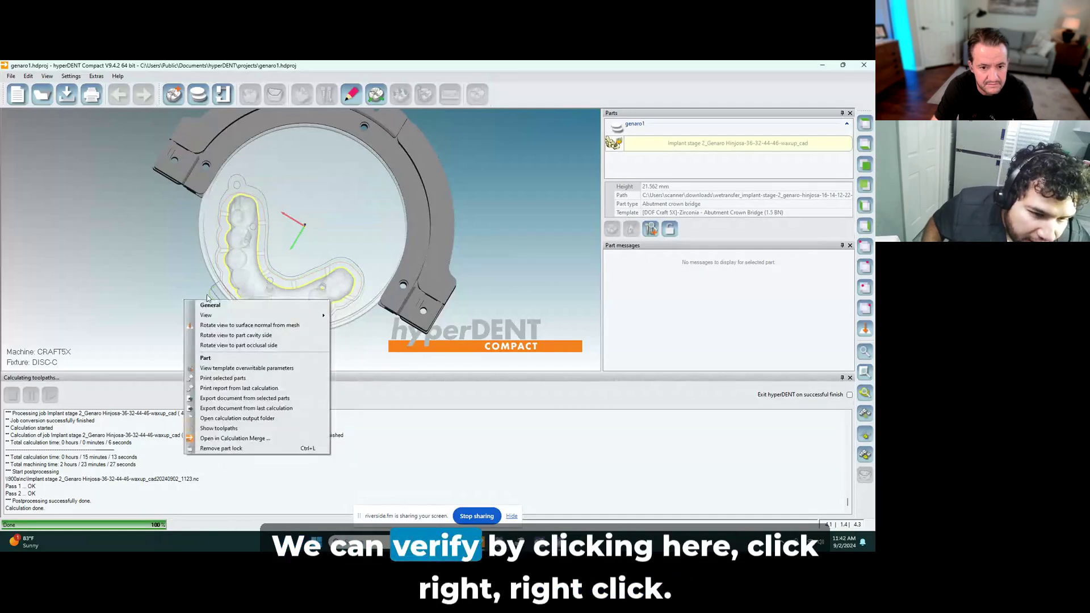
left_click(222, 430)
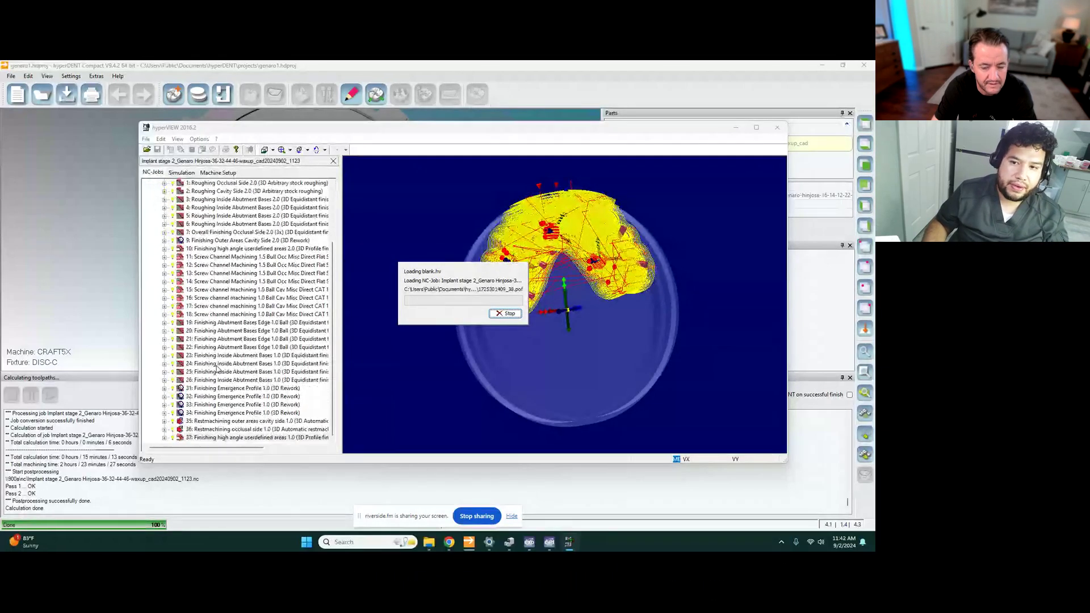
- Open the milling simulation and examine the hybrid, its connectors and screw channels from several sides
left_click(181, 173)
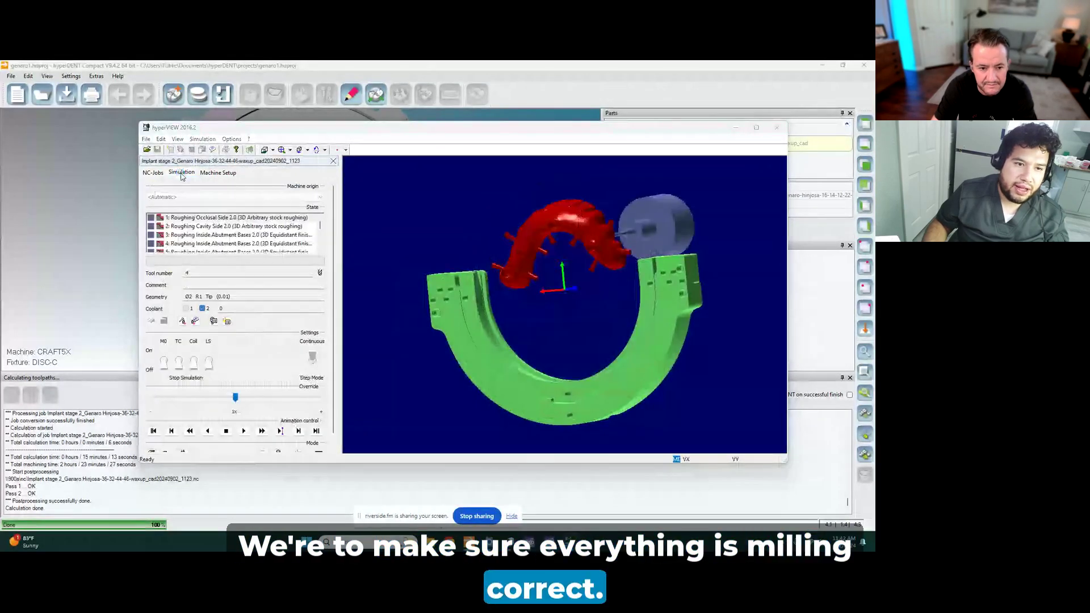
middle_click_drag(617, 263, 603, 265)
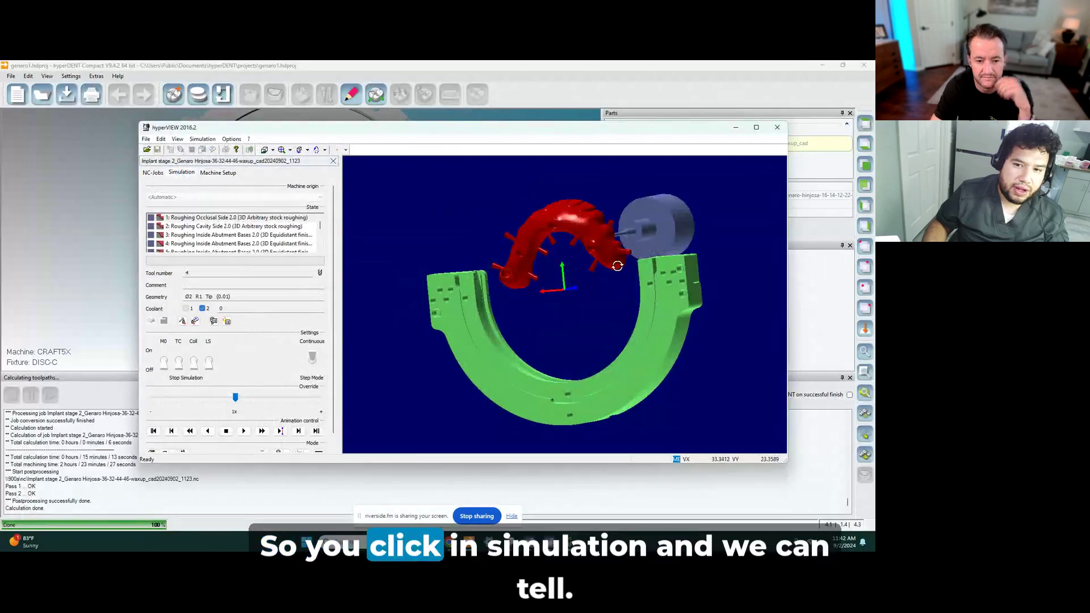
left_click_drag(603, 264, 529, 259)
scroll(528, 257, "up", 5)
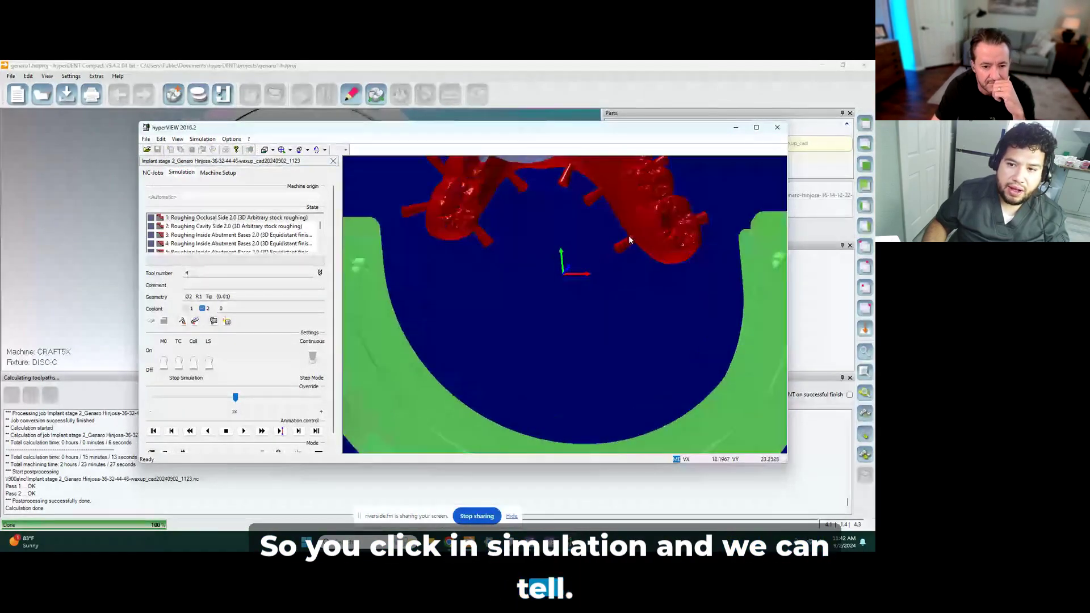
left_click_drag(626, 238, 511, 222)
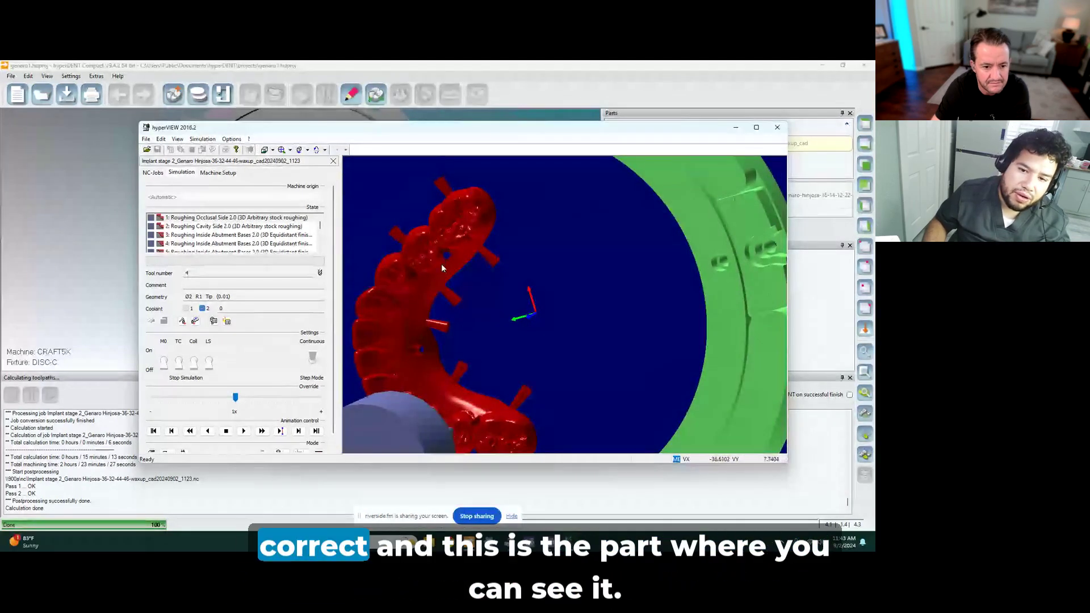
left_click_drag(441, 263, 507, 279)
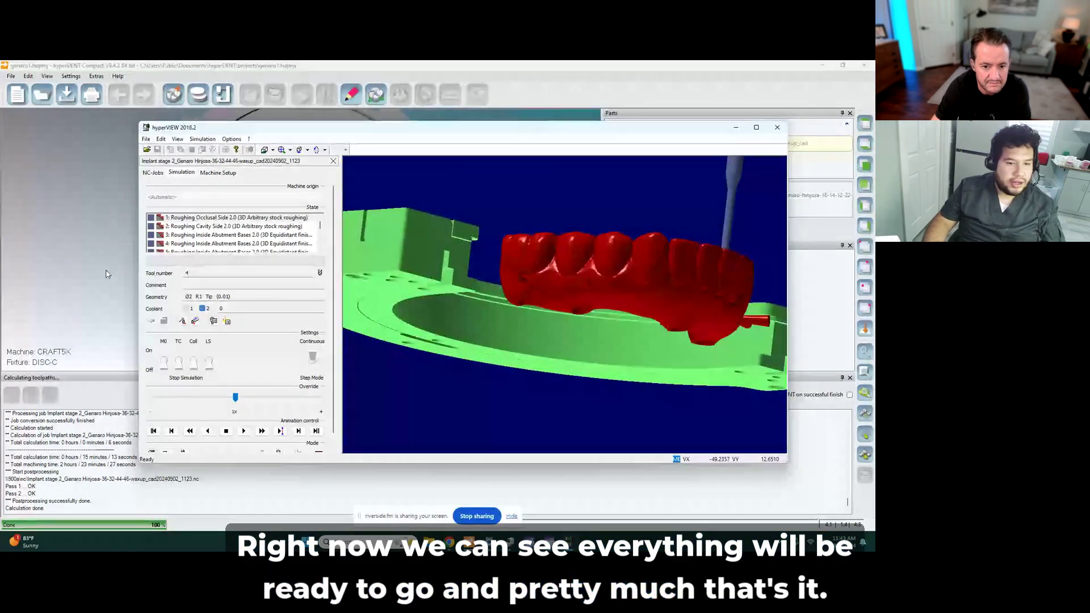